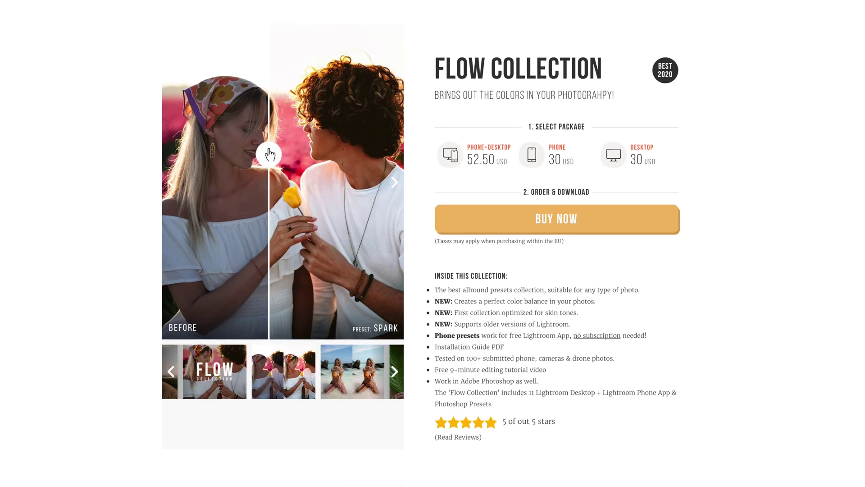
# Scroll down and back up through the preset store page in the browser.
pyautogui.scroll(-5, 370, 174)
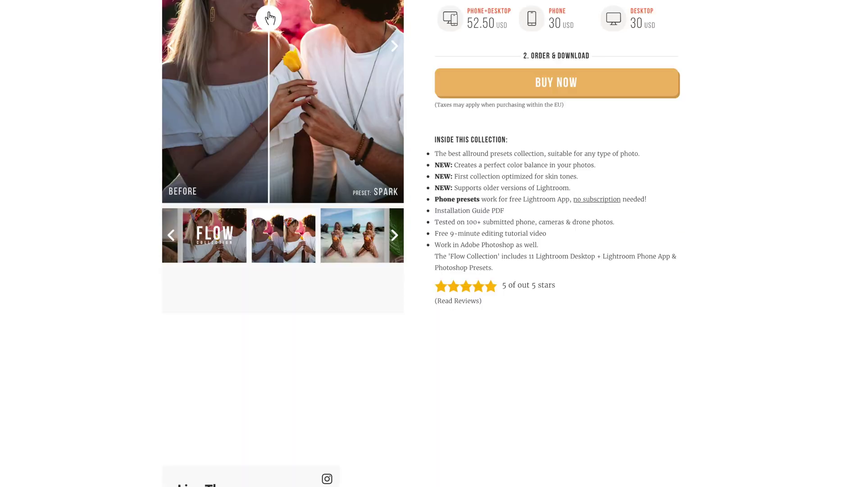
pyautogui.scroll(5, 371, 174)
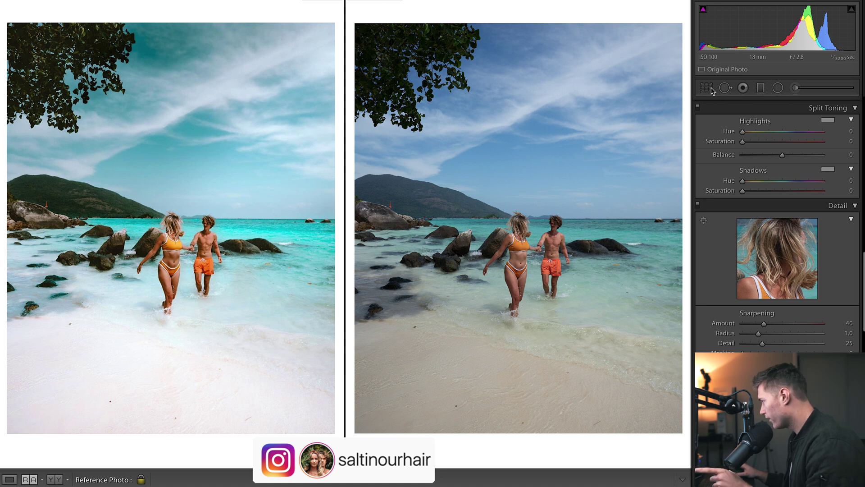
# Apply a 4 x 5 crop with a 1.90° straighten angle to the unedited beach photo.
pyautogui.click(597, 25)
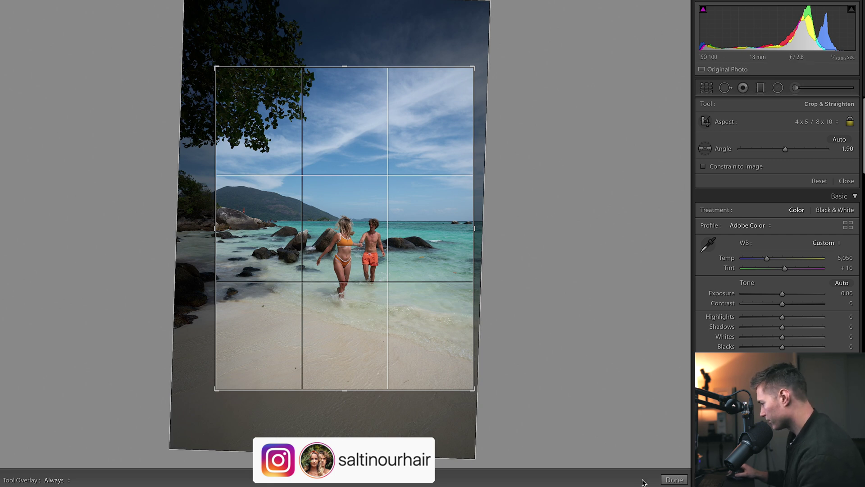
pyautogui.click(678, 480)
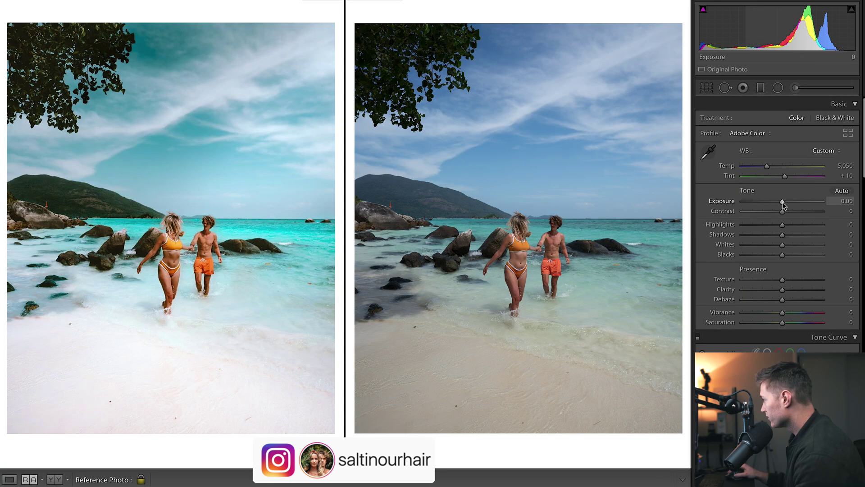
# Raise Exposure to +0.30 and Shadows to +53 in the Basic panel.
pyautogui.moveTo(782, 202); pyautogui.dragTo(785, 202)
pyautogui.moveTo(796, 234); pyautogui.dragTo(801, 237)
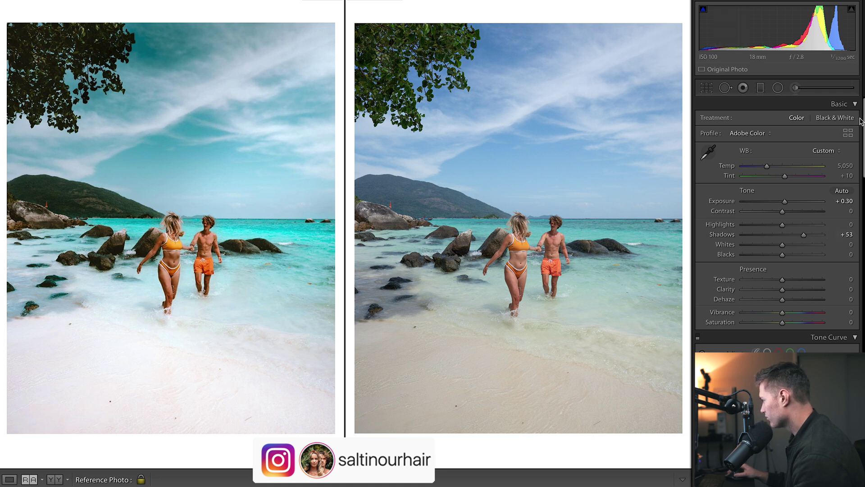
pyautogui.scroll(-5, 864, 116)
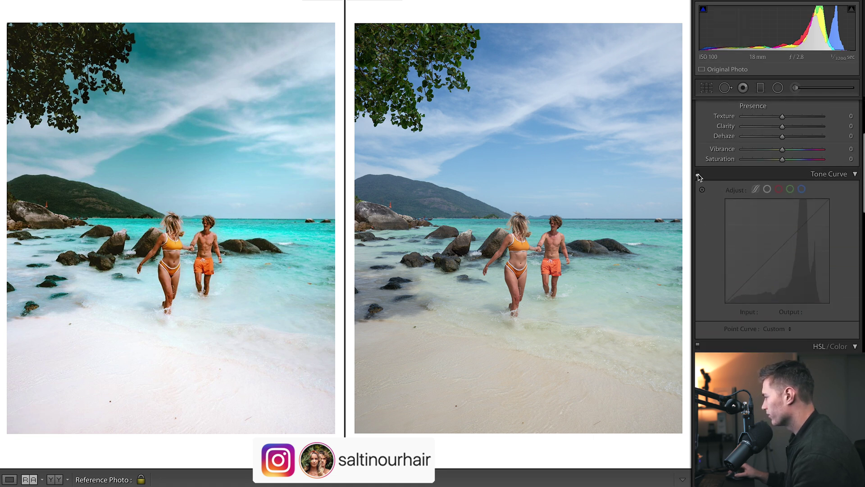
# Enable the custom tone curve and review its Red, Green and Blue channel curves.
pyautogui.click(698, 176)
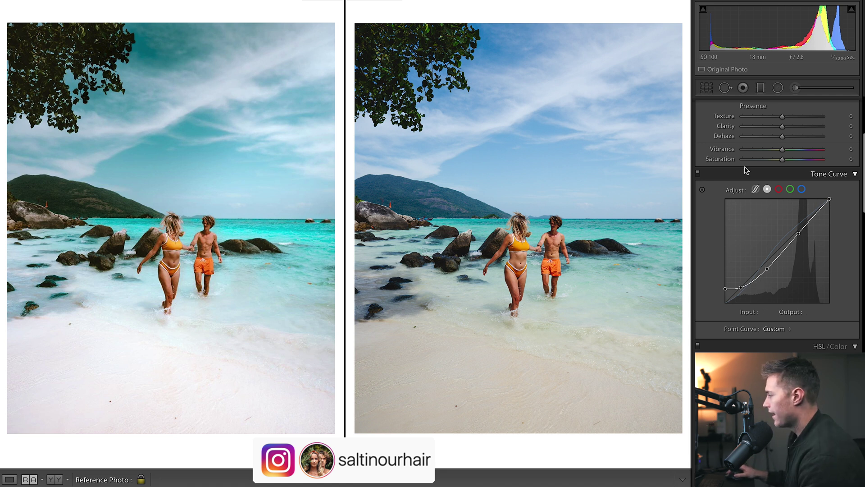
pyautogui.click(779, 189)
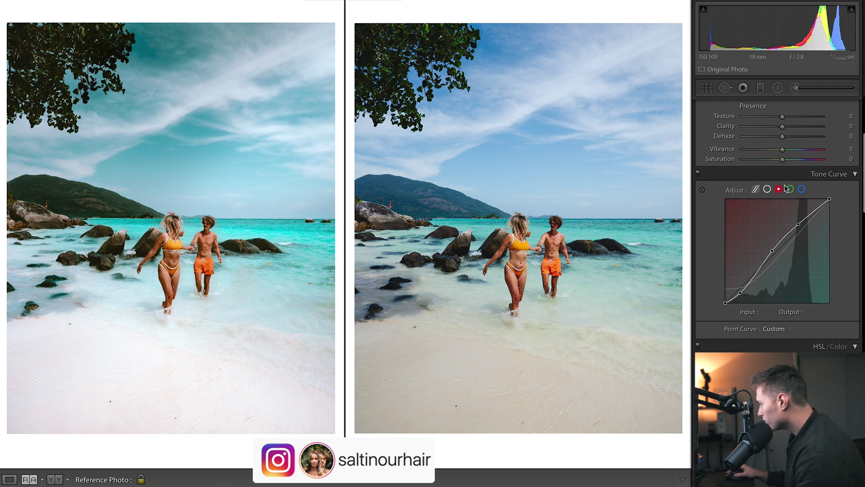
pyautogui.click(790, 190)
pyautogui.click(802, 190)
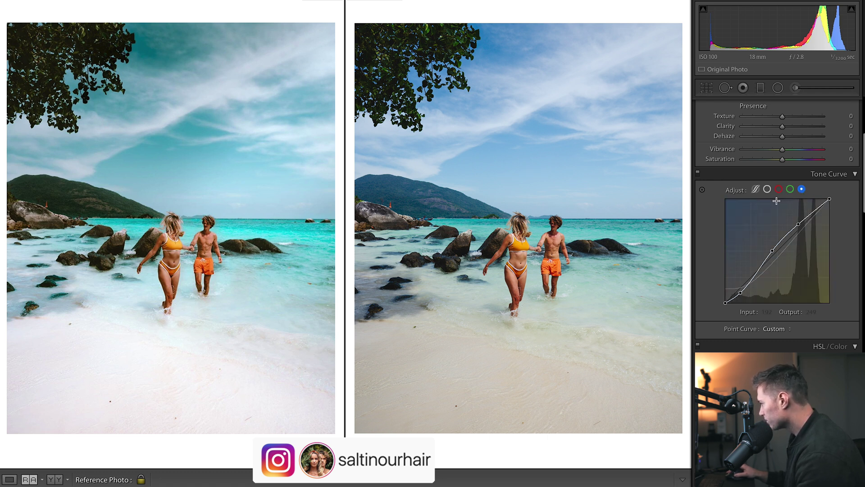
pyautogui.click(768, 190)
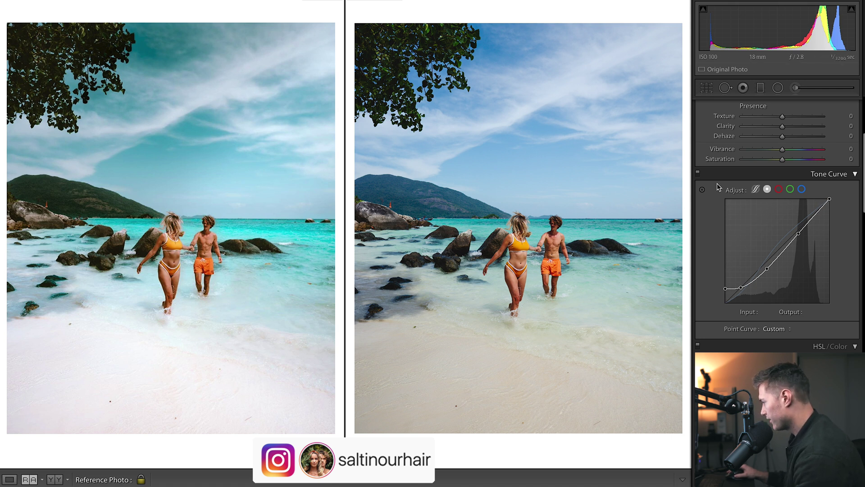
# Lift the curve's black point, undo it, and recheck the Red, Green and Blue curves.
pyautogui.moveTo(725, 289); pyautogui.dragTo(706, 285)
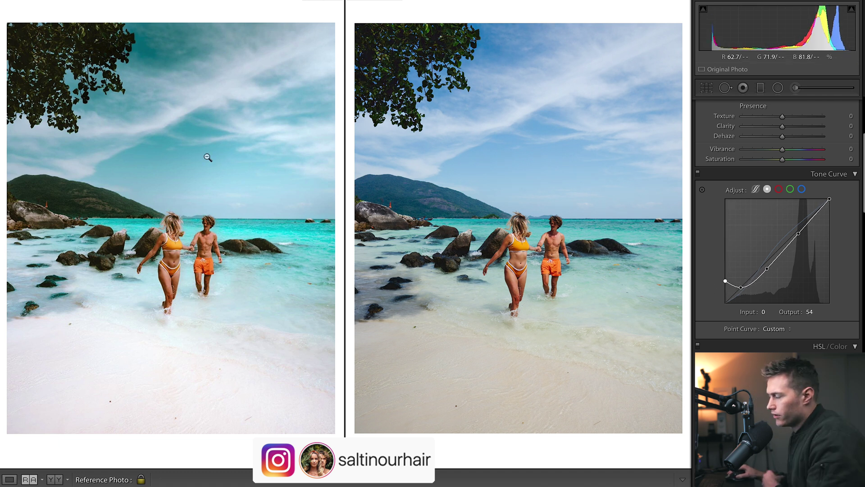
pyautogui.hotkey('ctrl', 'z')
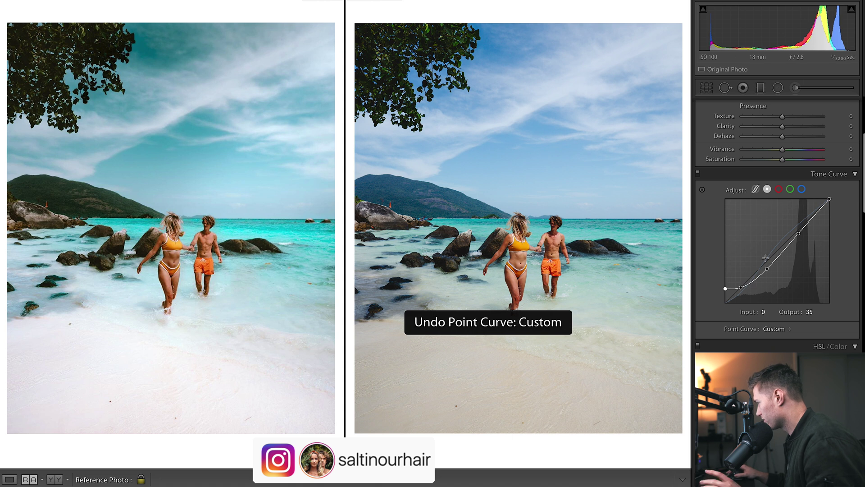
pyautogui.click(778, 189)
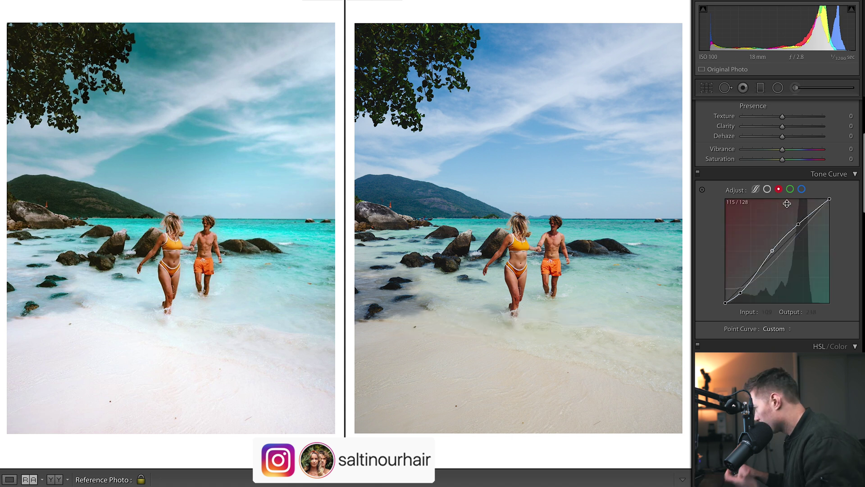
pyautogui.click(790, 189)
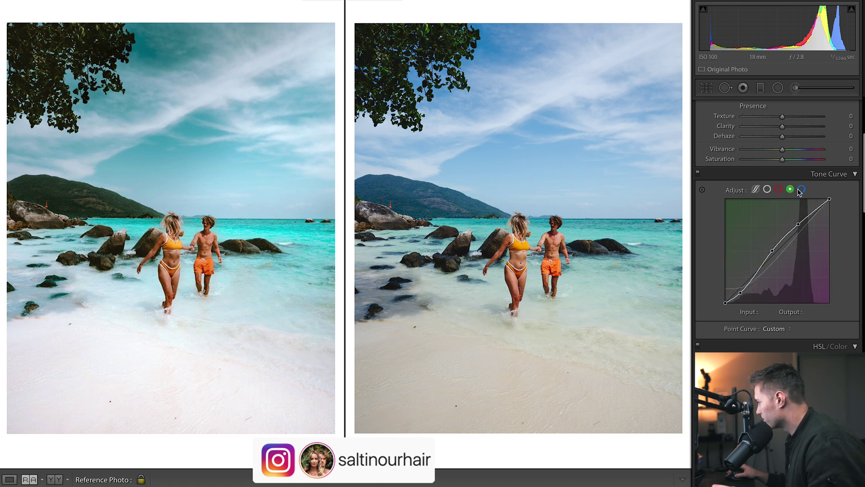
pyautogui.click(801, 189)
pyautogui.click(768, 189)
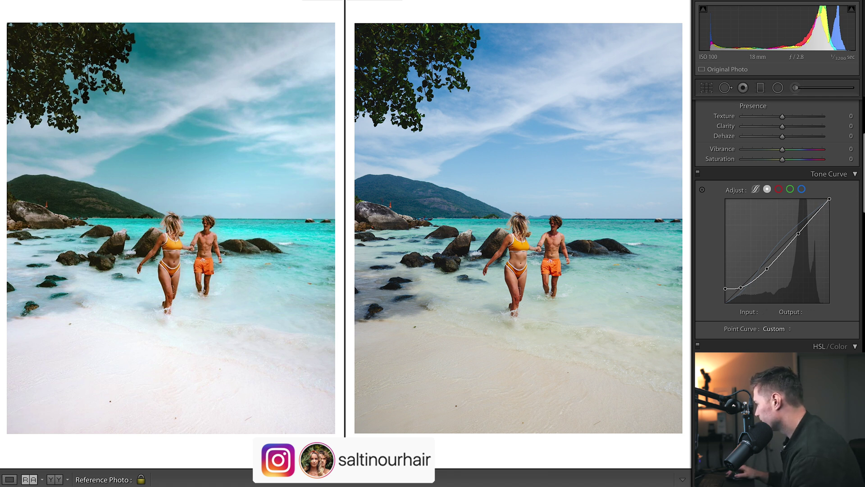
# Try lowering the tone curve's white point, then restore it.
pyautogui.scroll(1, 770, 271)
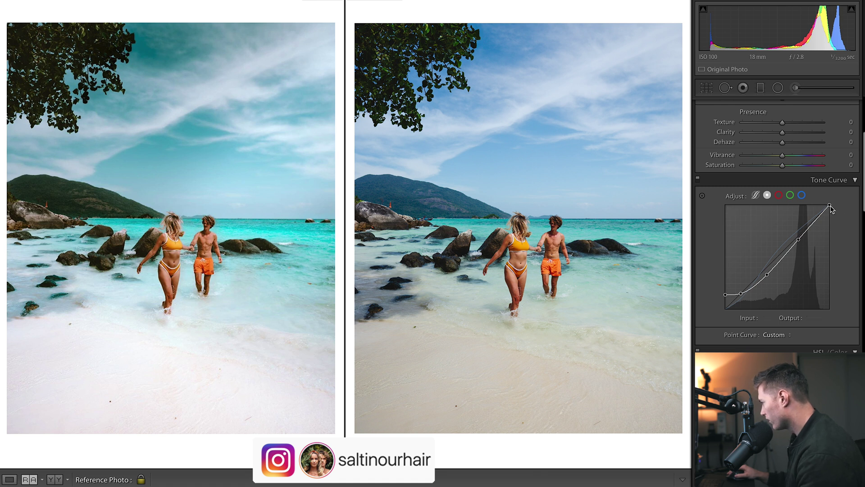
pyautogui.moveTo(831, 207); pyautogui.dragTo(827, 206)
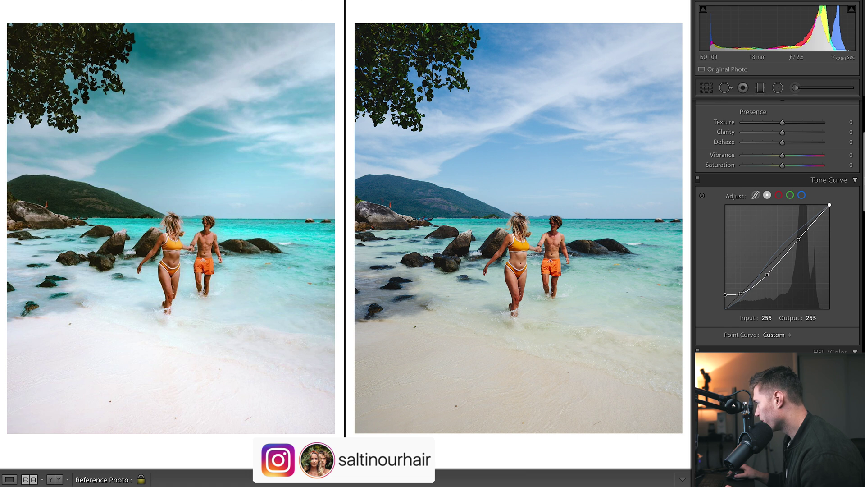
pyautogui.scroll(5, 777, 228)
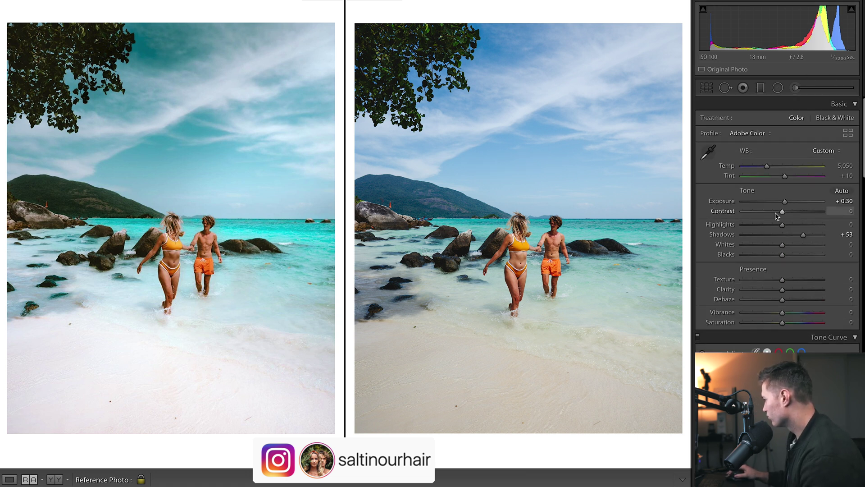
# Set Contrast -27, Highlights -72, Whites +25, Blacks +27 and Vibrance +14 in the Basic panel.
pyautogui.moveTo(782, 211); pyautogui.dragTo(752, 225)
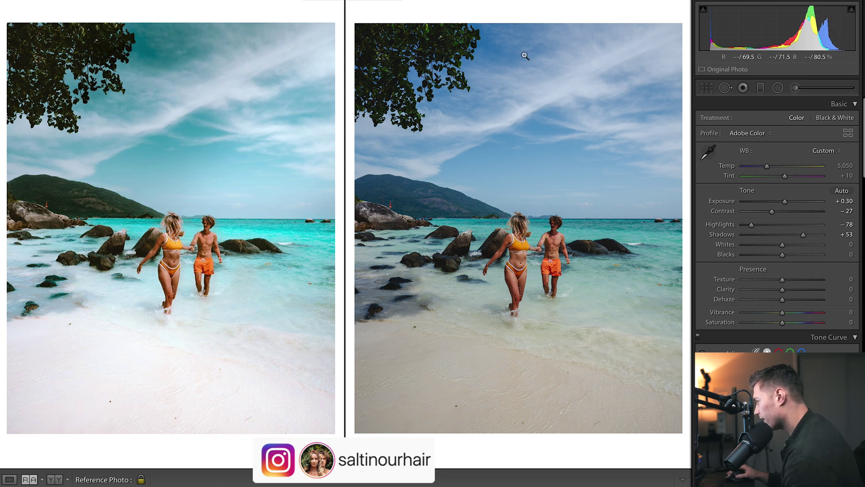
pyautogui.moveTo(751, 226); pyautogui.dragTo(188, 94)
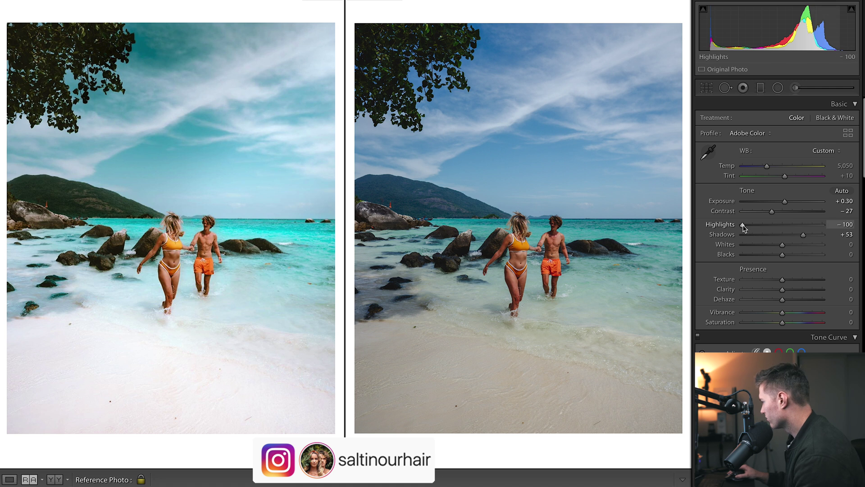
pyautogui.moveTo(743, 226); pyautogui.dragTo(794, 256)
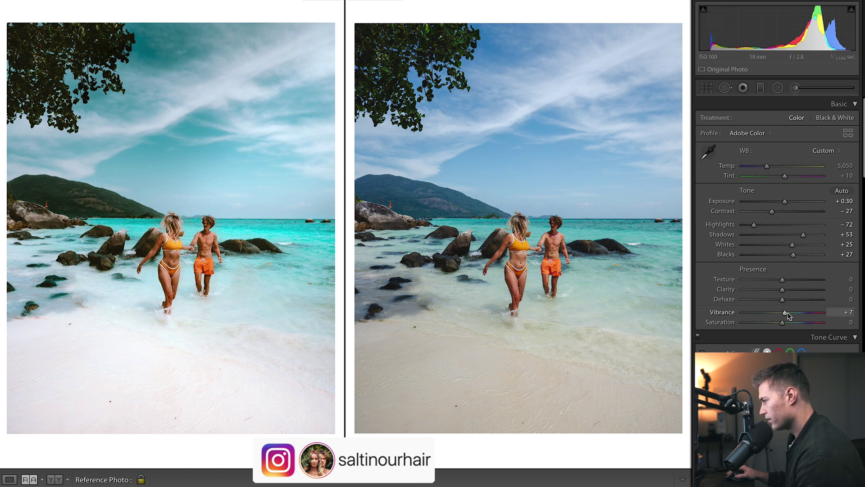
pyautogui.moveTo(782, 312); pyautogui.dragTo(784, 327)
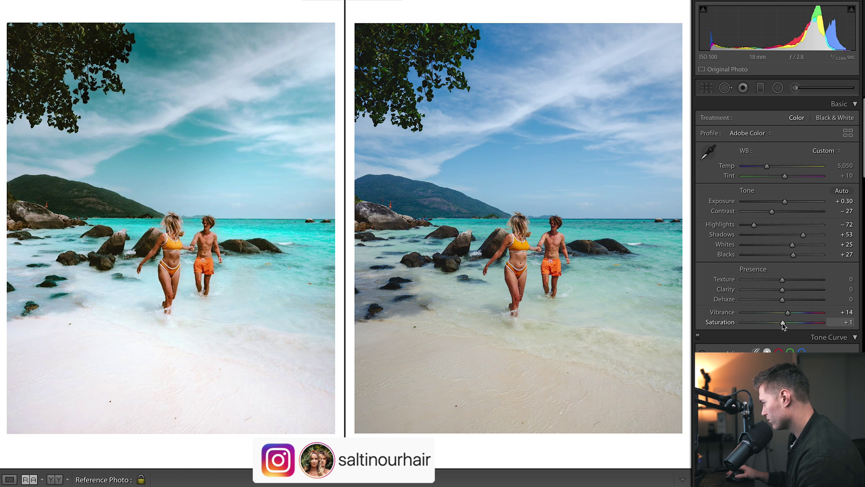
pyautogui.scroll(-15, 784, 315)
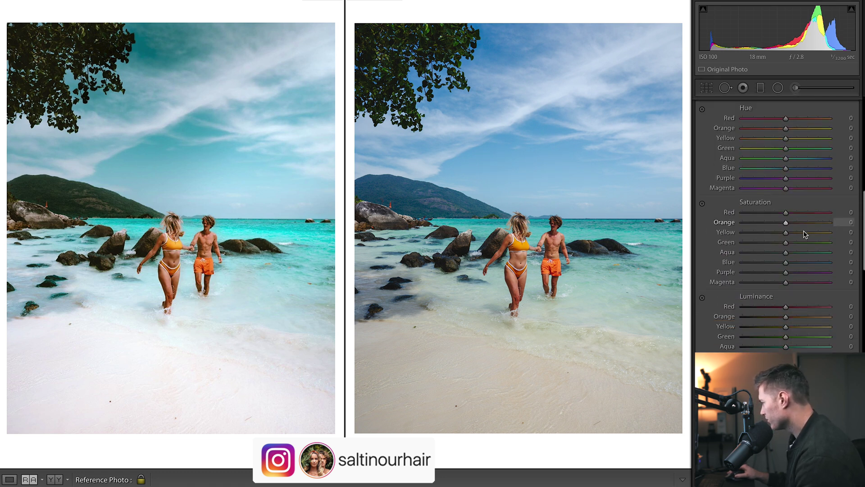
# Lower HSL saturation for every colour, from Red -38 through Magenta -23.
pyautogui.moveTo(786, 212); pyautogui.dragTo(775, 252)
pyautogui.moveTo(786, 263); pyautogui.dragTo(775, 272)
pyautogui.moveTo(786, 282); pyautogui.dragTo(776, 282)
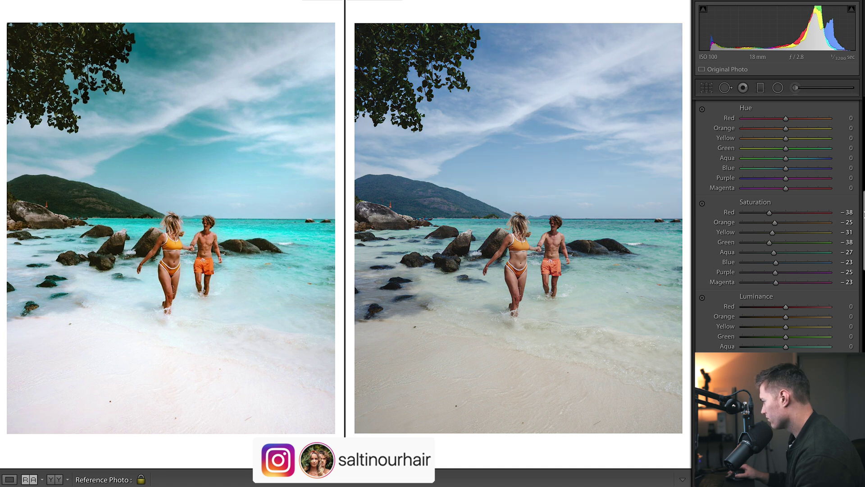
pyautogui.scroll(15, 784, 271)
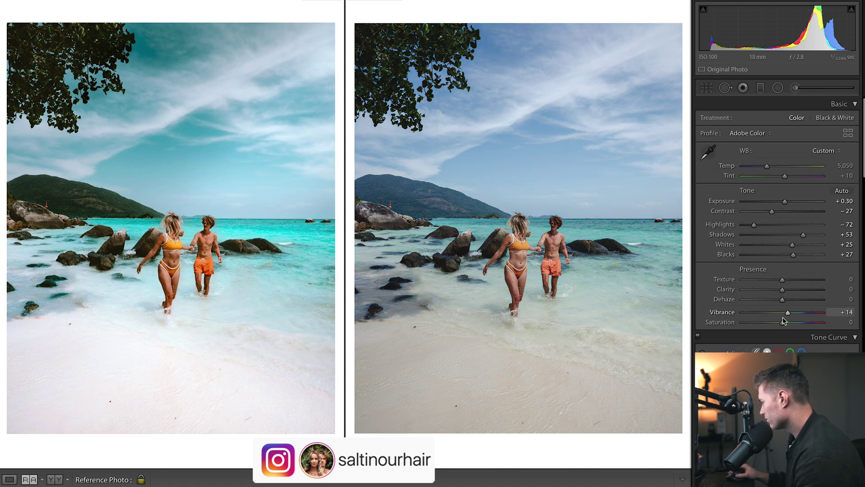
pyautogui.scroll(-15, 790, 319)
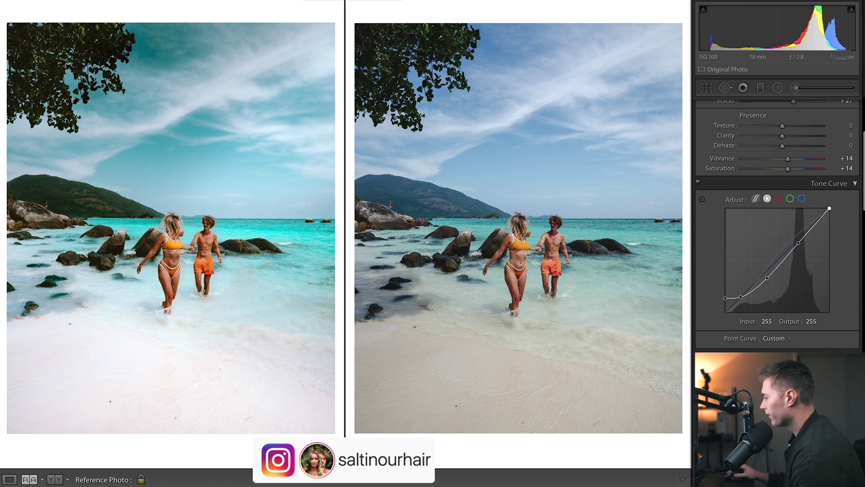
pyautogui.scroll(-5, 777, 225)
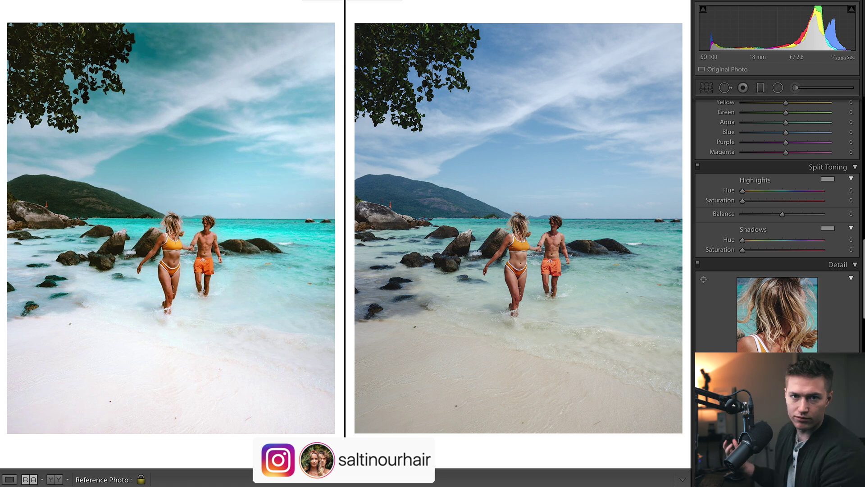
# Tint the split-tone shadows yellow with Hue 54 and Saturation 29.
pyautogui.scroll(-3, 777, 181)
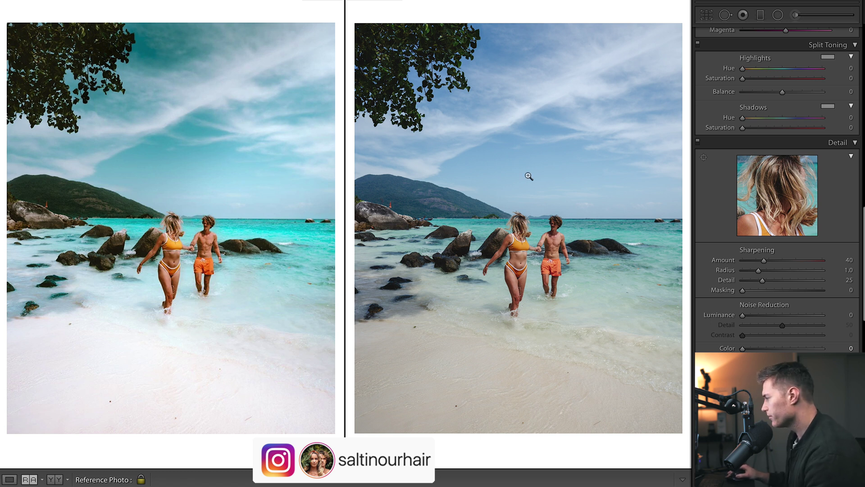
pyautogui.moveTo(743, 118); pyautogui.dragTo(750, 118)
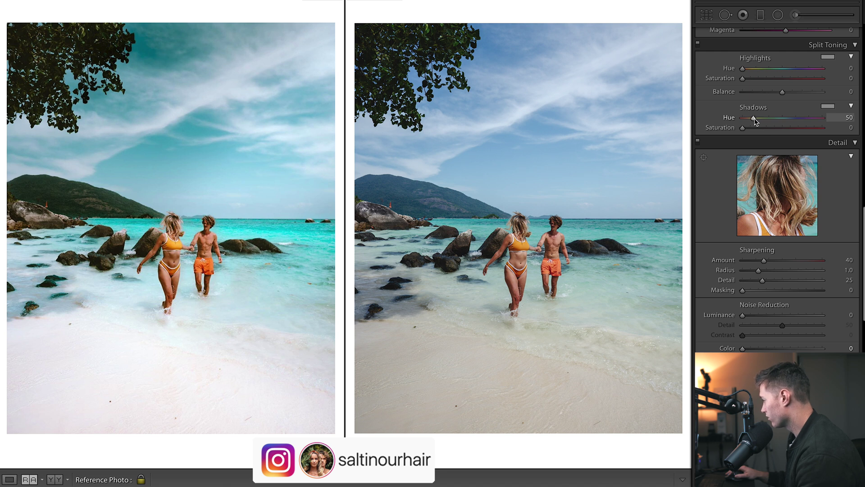
pyautogui.moveTo(755, 121); pyautogui.dragTo(756, 121)
pyautogui.click(755, 128)
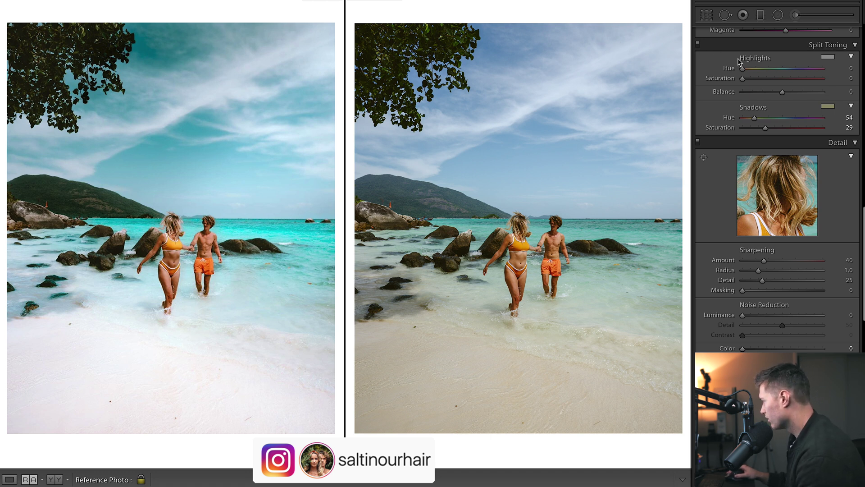
# Set highlight tint Hue 258, Saturation 10, Balance -9, and sharpening Amount 20.
pyautogui.click(789, 69)
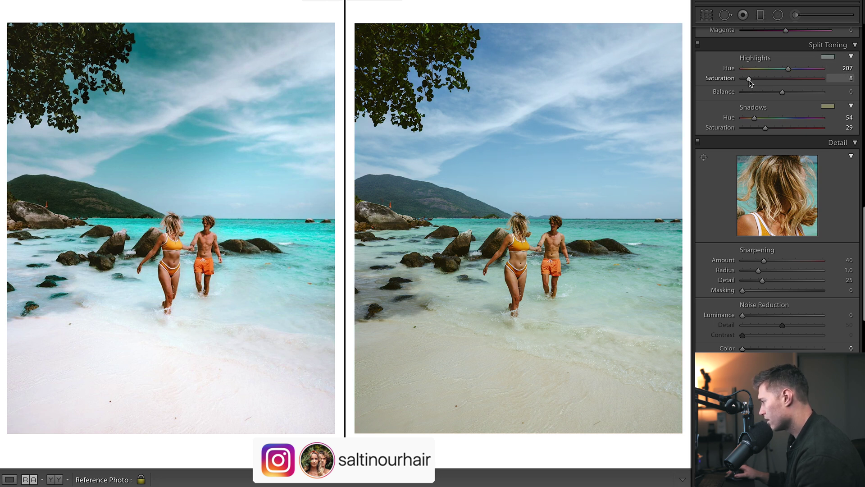
pyautogui.moveTo(750, 82); pyautogui.dragTo(751, 82)
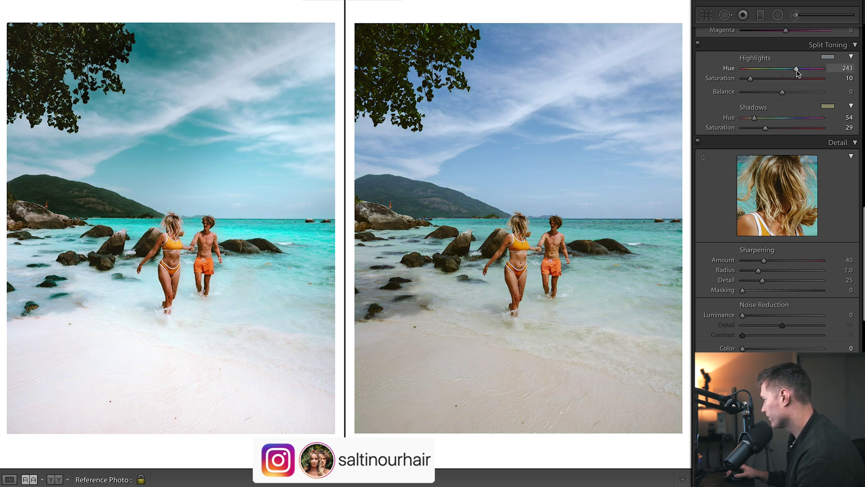
pyautogui.moveTo(798, 72); pyautogui.dragTo(801, 71)
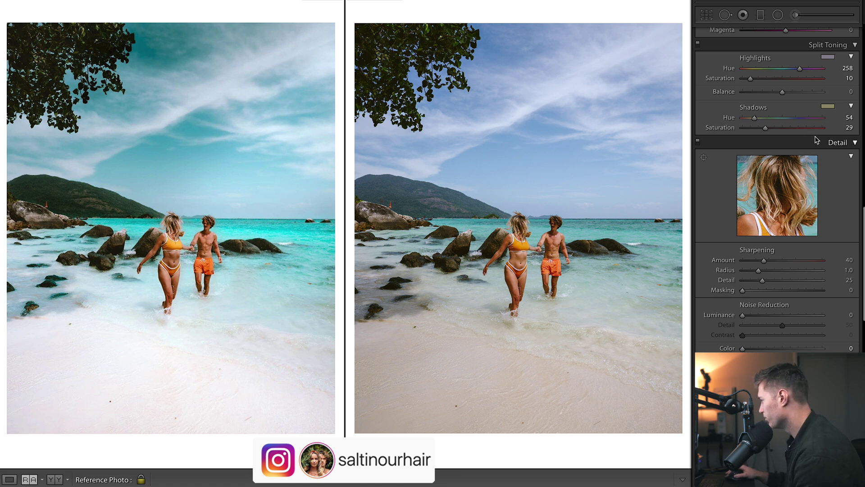
pyautogui.moveTo(782, 92); pyautogui.dragTo(779, 98)
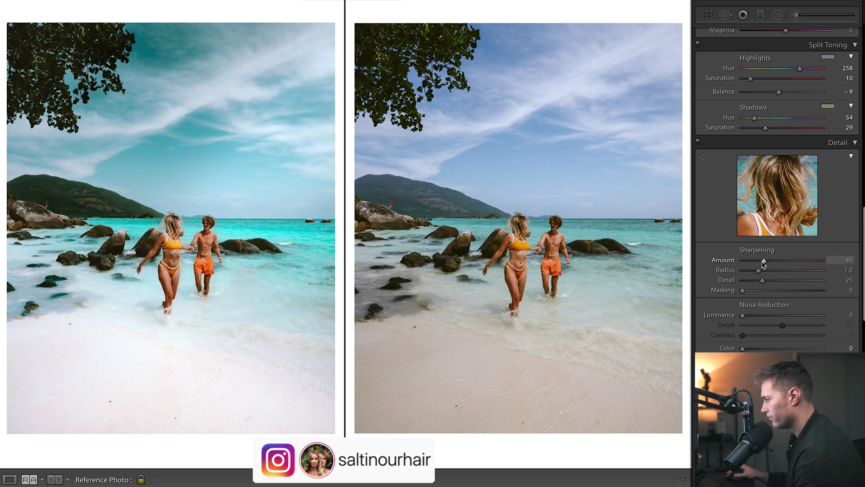
pyautogui.moveTo(764, 260); pyautogui.dragTo(752, 262)
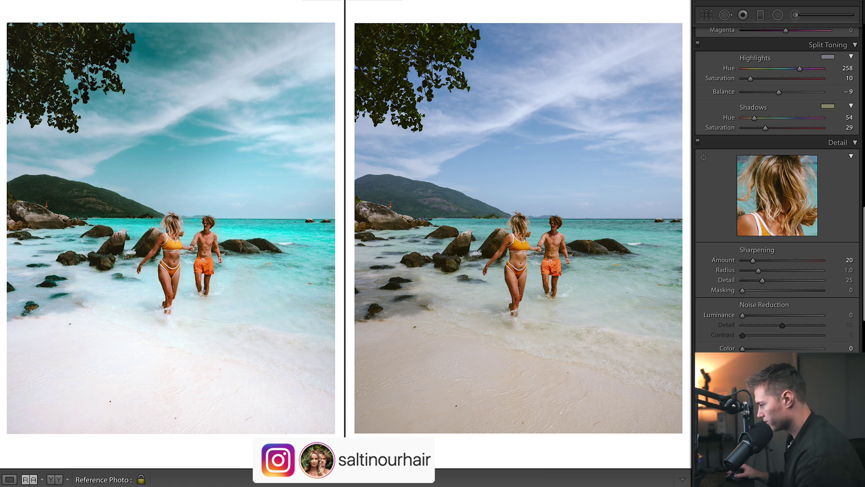
# Set HSL hues to Blue -24, Red +14, Orange -6 and Yellow about +14.
pyautogui.scroll(10, 864, 222)
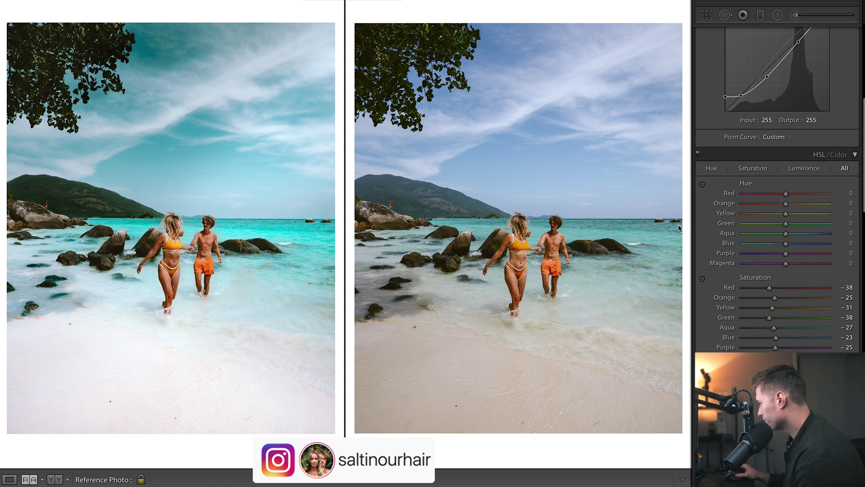
pyautogui.moveTo(786, 246); pyautogui.dragTo(776, 246)
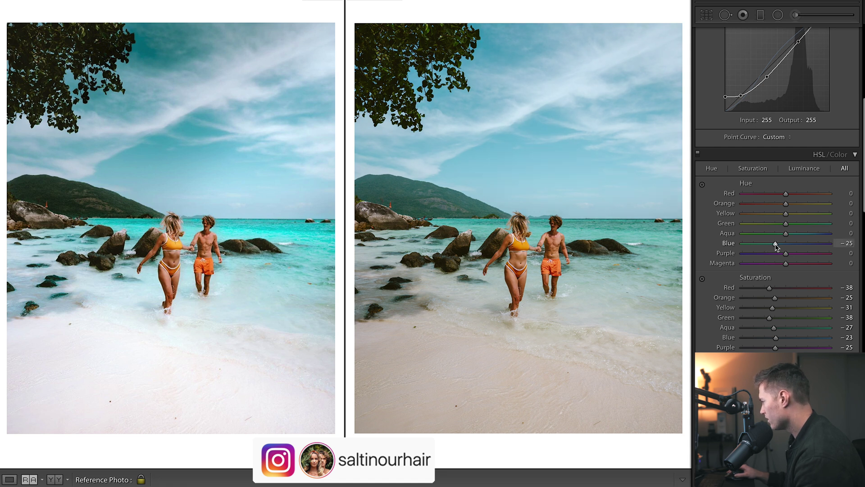
pyautogui.moveTo(776, 247); pyautogui.dragTo(777, 246)
pyautogui.moveTo(787, 196); pyautogui.dragTo(786, 198)
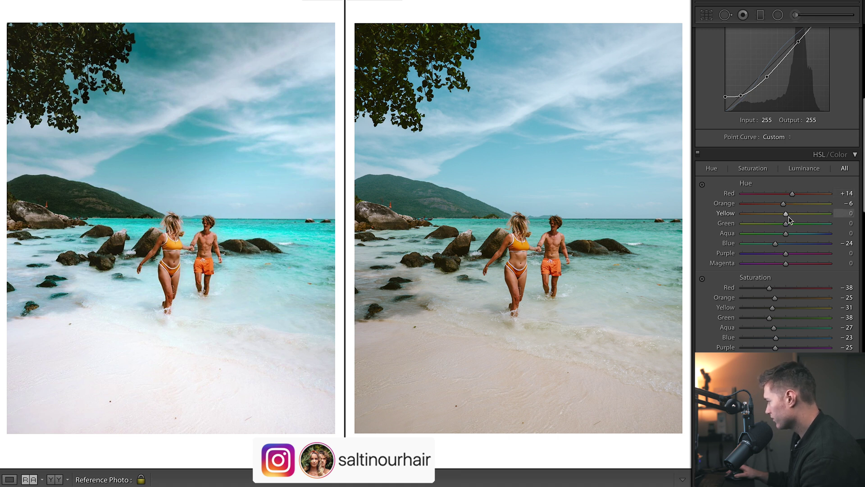
pyautogui.moveTo(786, 214); pyautogui.dragTo(829, 214)
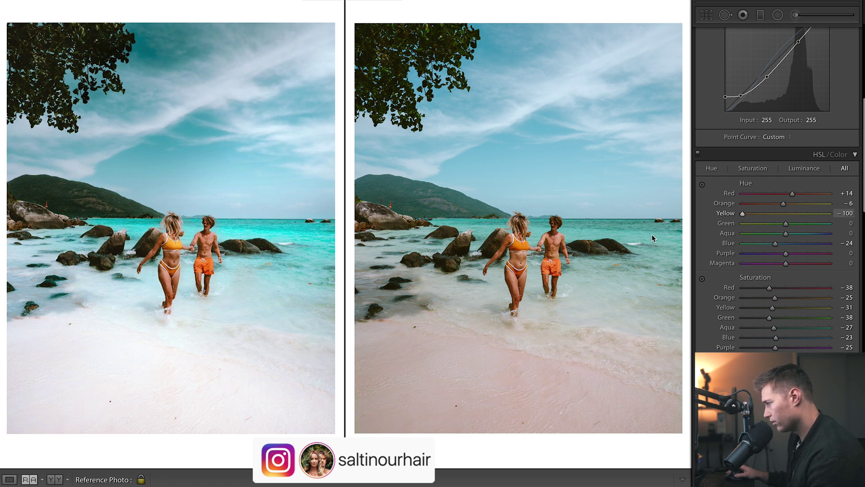
pyautogui.doubleClick(787, 213)
pyautogui.moveTo(787, 213); pyautogui.dragTo(762, 199)
# Set HSL saturation to Orange -30, Yellow -53, Green -80 and Aqua +35.
pyautogui.scroll(-4, 794, 215)
pyautogui.moveTo(775, 203); pyautogui.dragTo(773, 205)
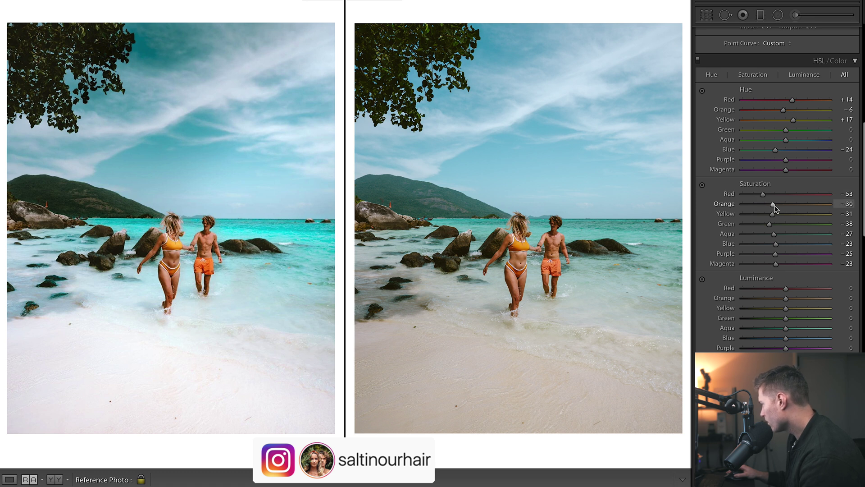
pyautogui.moveTo(769, 218); pyautogui.dragTo(767, 217)
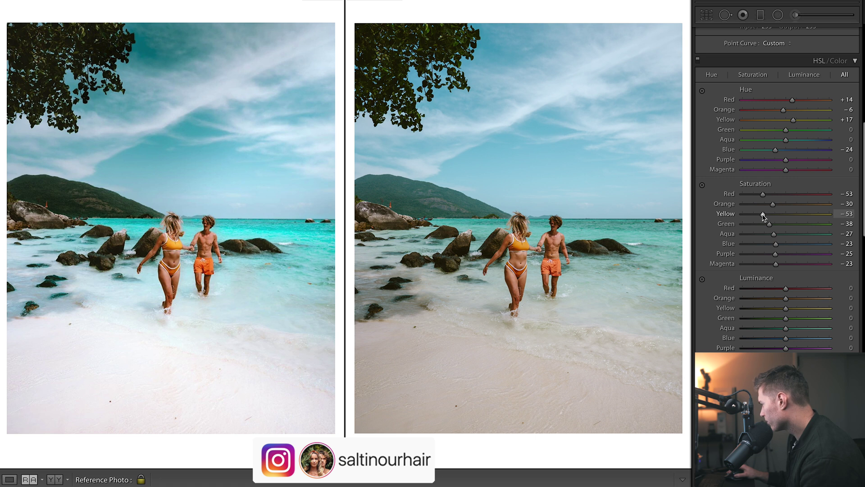
pyautogui.moveTo(769, 224); pyautogui.dragTo(516, 219)
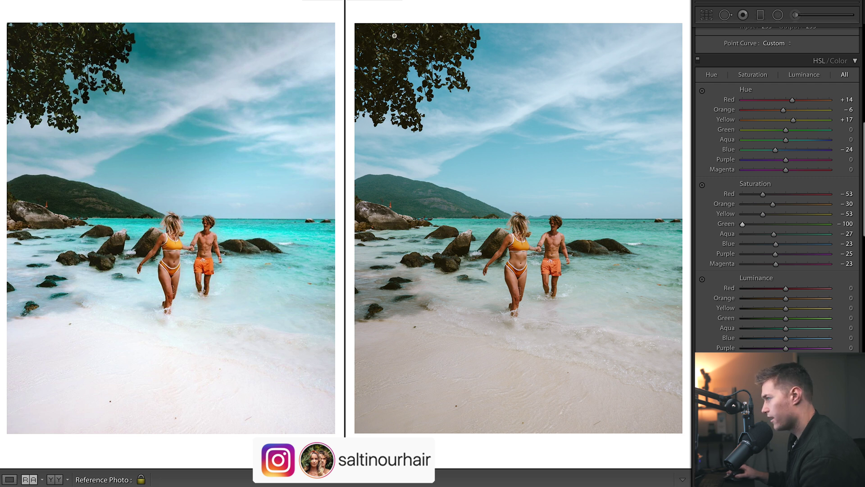
pyautogui.moveTo(743, 224); pyautogui.dragTo(794, 239)
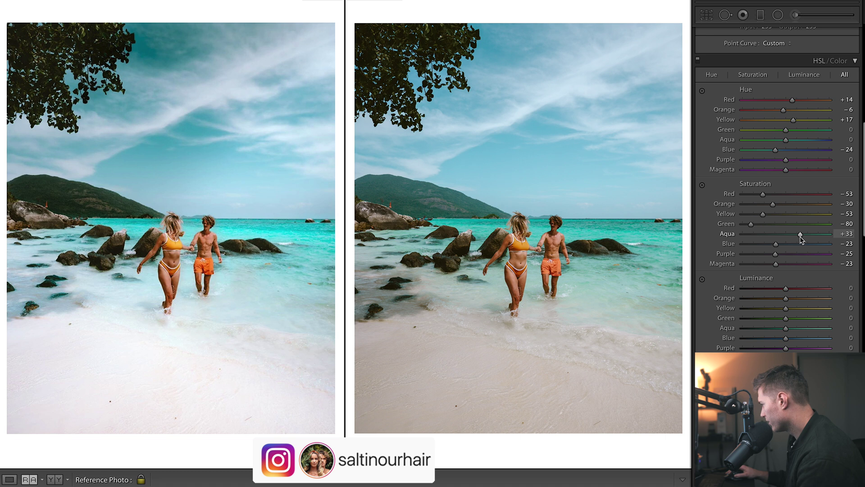
pyautogui.moveTo(799, 237); pyautogui.dragTo(774, 243)
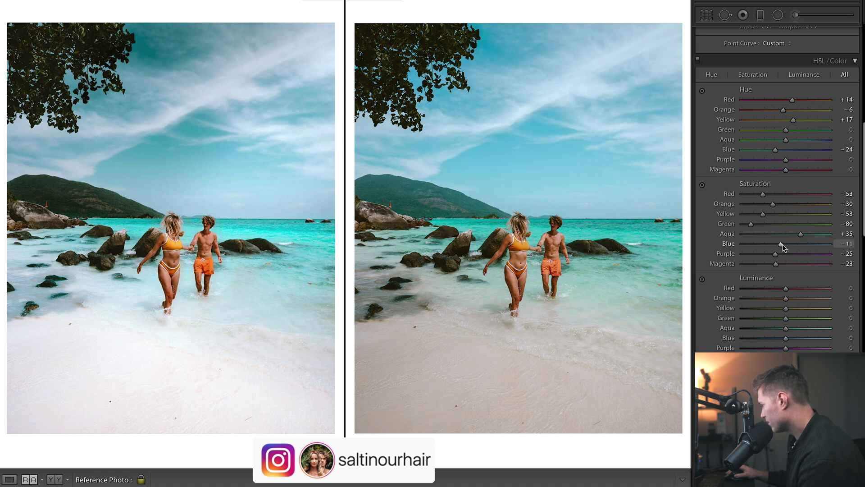
# Lower Purple and Magenta saturation, taking Magenta down to -47.
pyautogui.scroll(-3, 783, 247)
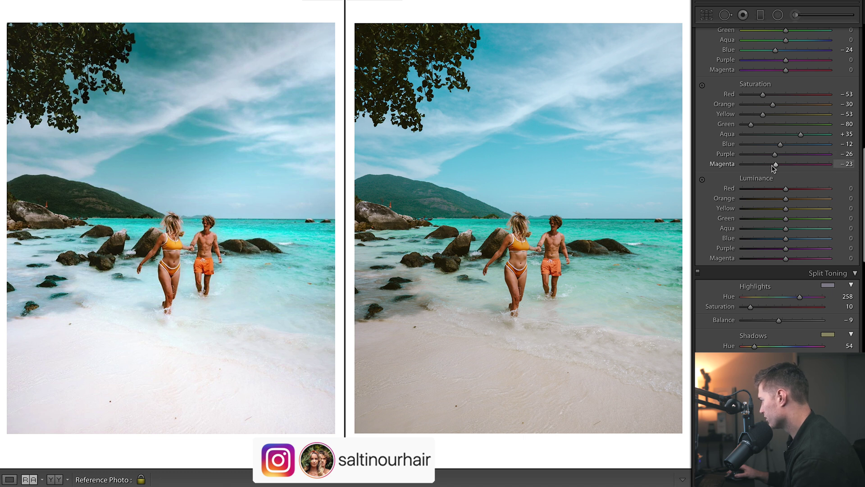
pyautogui.click(769, 164)
pyautogui.moveTo(776, 154); pyautogui.dragTo(767, 154)
pyautogui.click(766, 165)
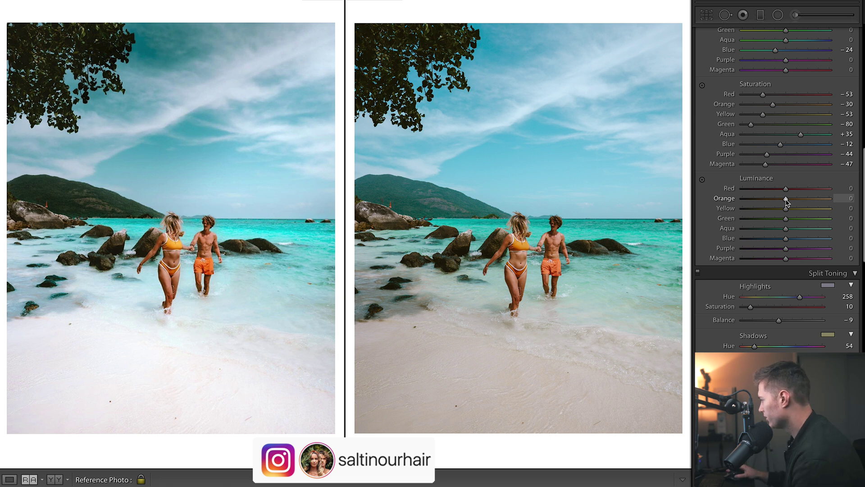
# Set HSL luminance to Orange -17, Yellow +86, Green +32 and Aqua +96.
pyautogui.moveTo(787, 203); pyautogui.dragTo(780, 205)
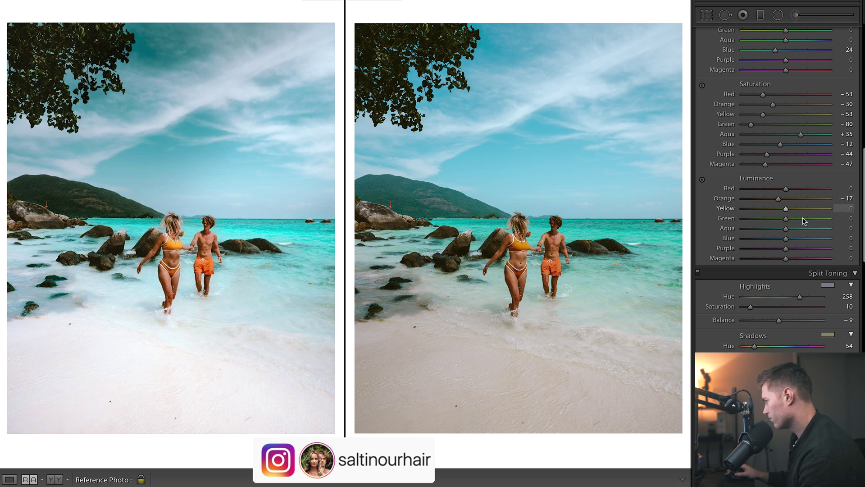
pyautogui.moveTo(785, 208); pyautogui.dragTo(825, 224)
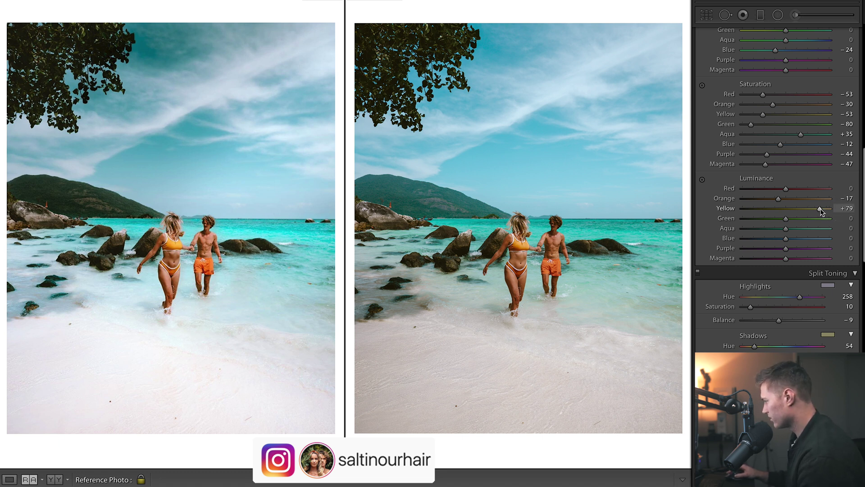
pyautogui.moveTo(820, 208); pyautogui.dragTo(790, 219)
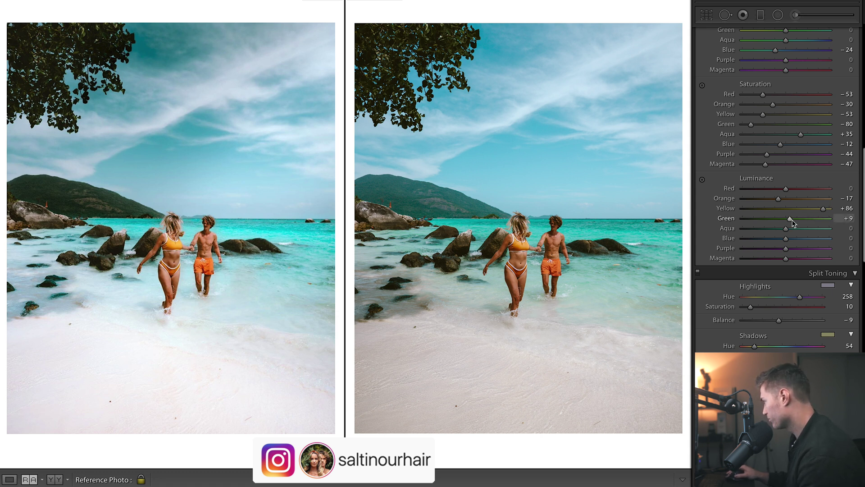
pyautogui.moveTo(790, 218); pyautogui.dragTo(800, 224)
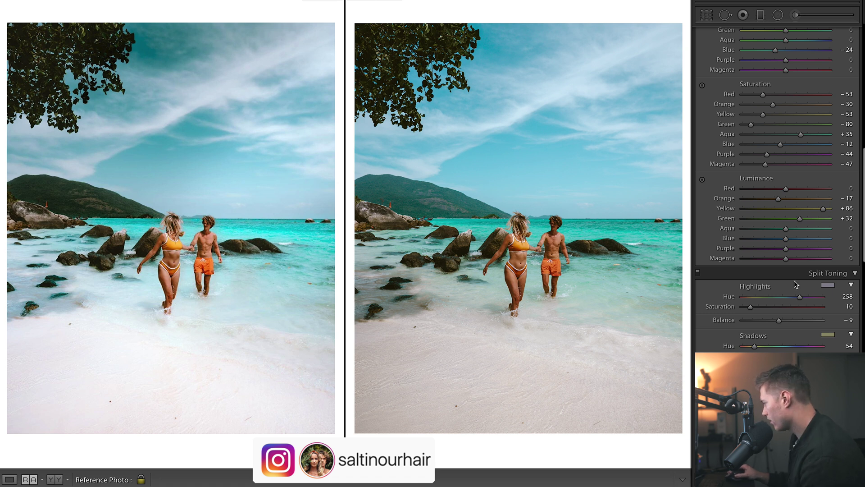
pyautogui.moveTo(807, 228); pyautogui.dragTo(828, 234)
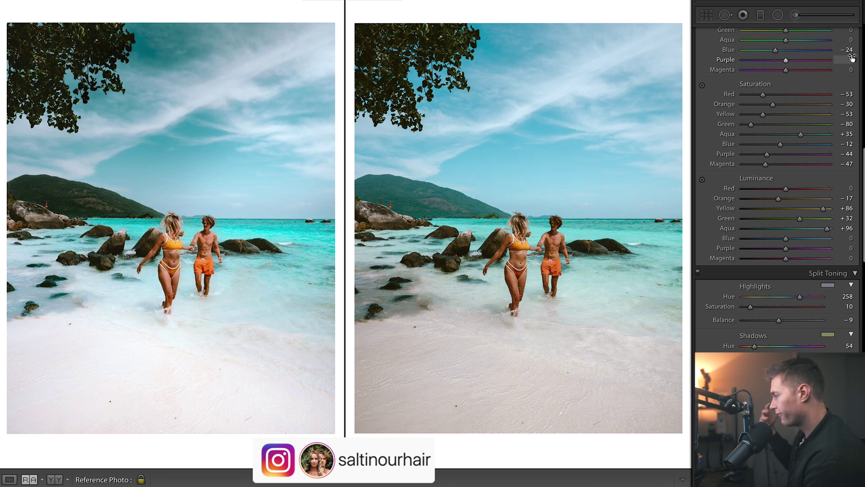
# Raise the inverted radial filter's Exposure to +0.83 to brighten the beach around the couple.
pyautogui.click(778, 15)
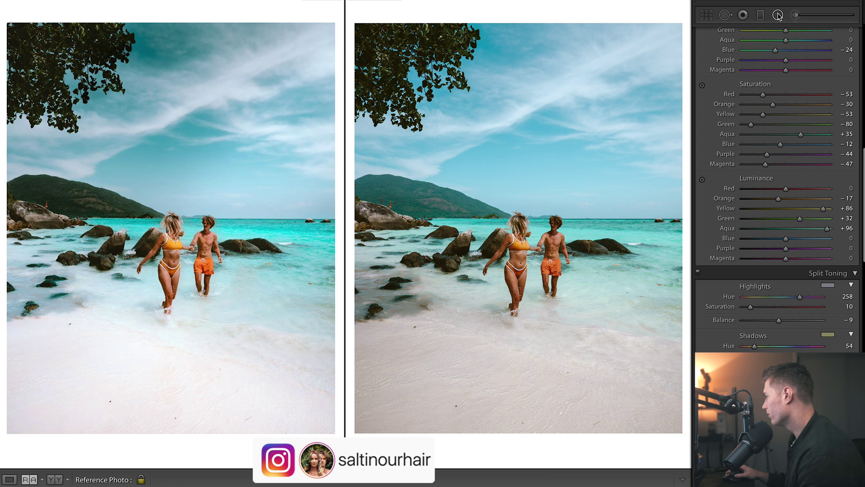
pyautogui.click(451, 368)
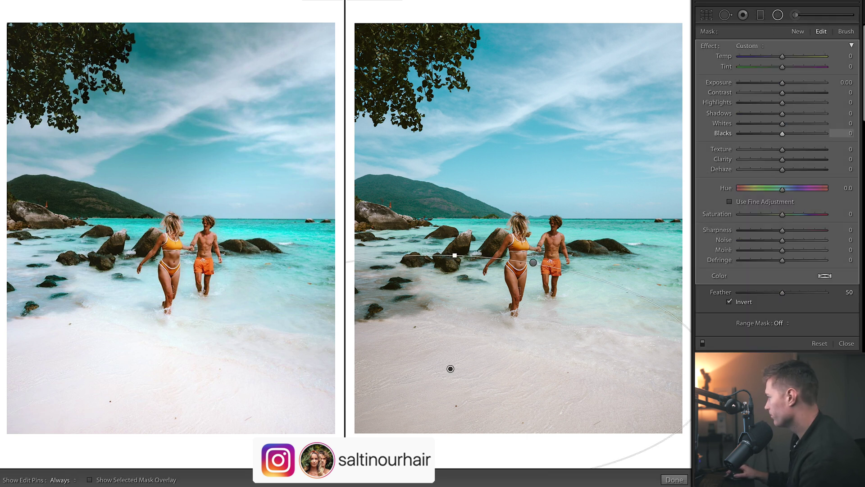
pyautogui.moveTo(783, 84); pyautogui.dragTo(792, 85)
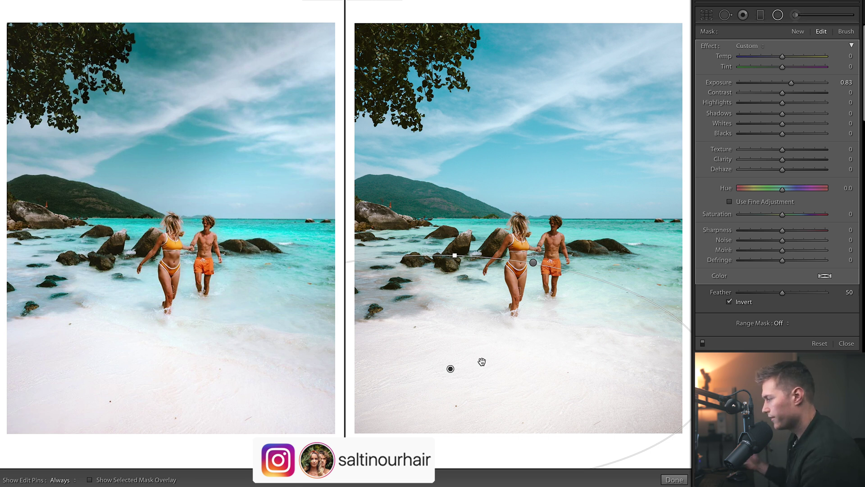
pyautogui.click(675, 480)
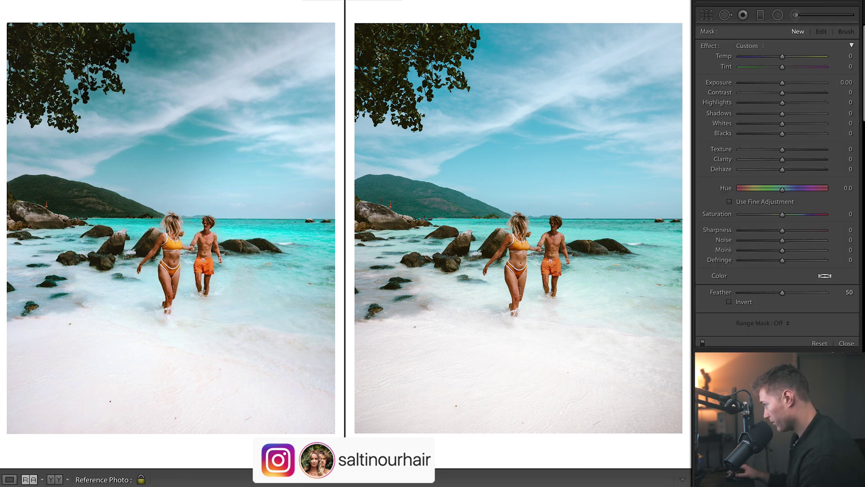
pyautogui.scroll(-15, 778, 189)
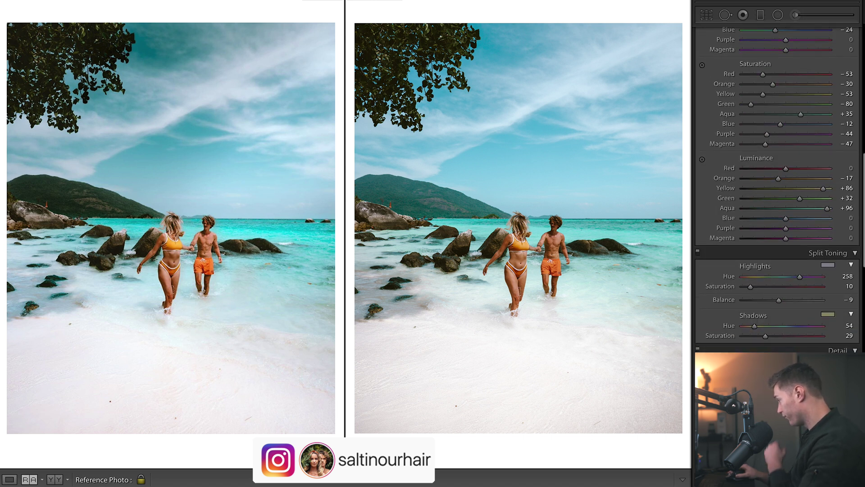
pyautogui.scroll(-2, 777, 189)
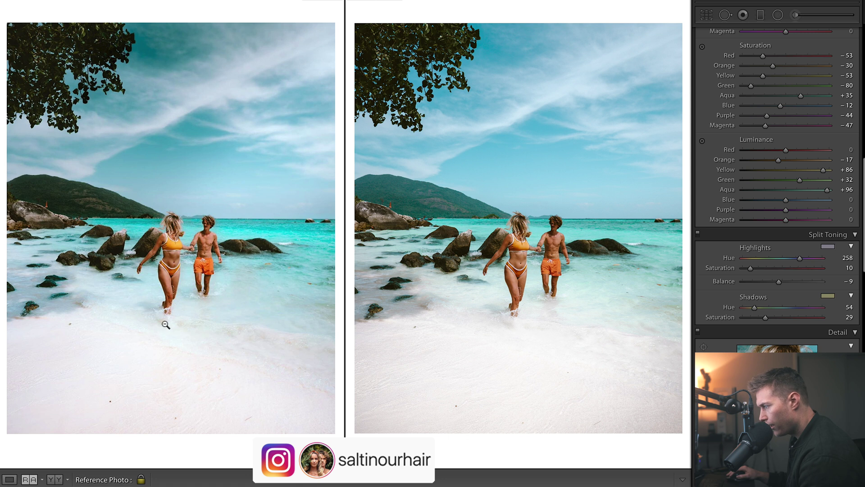
pyautogui.moveTo(800, 259); pyautogui.dragTo(795, 260)
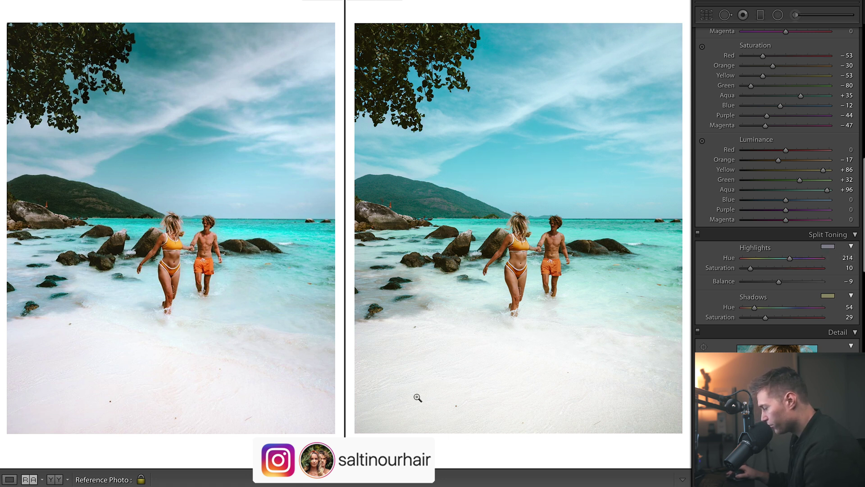
pyautogui.hotkey('ctrl', 'z')
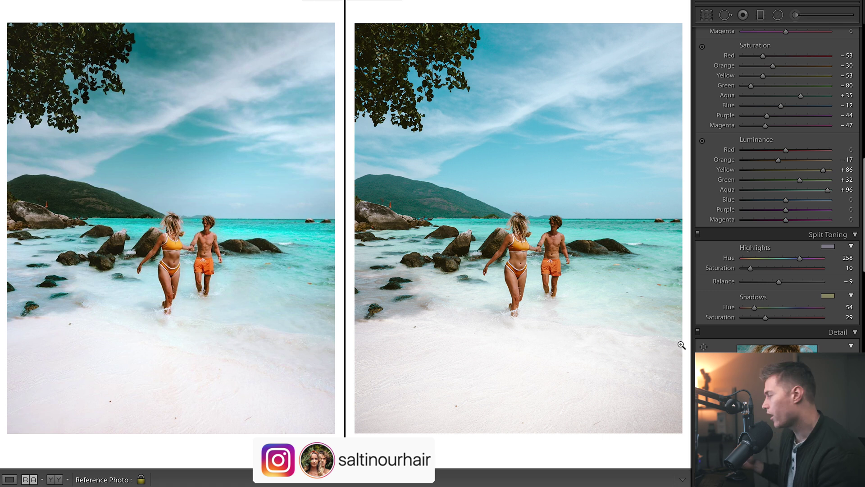
pyautogui.scroll(15, 775, 135)
# Give the radial adjustment around the couple Contrast +22 and Exposure +0.11, checking its mask coverage.
pyautogui.click(780, 15)
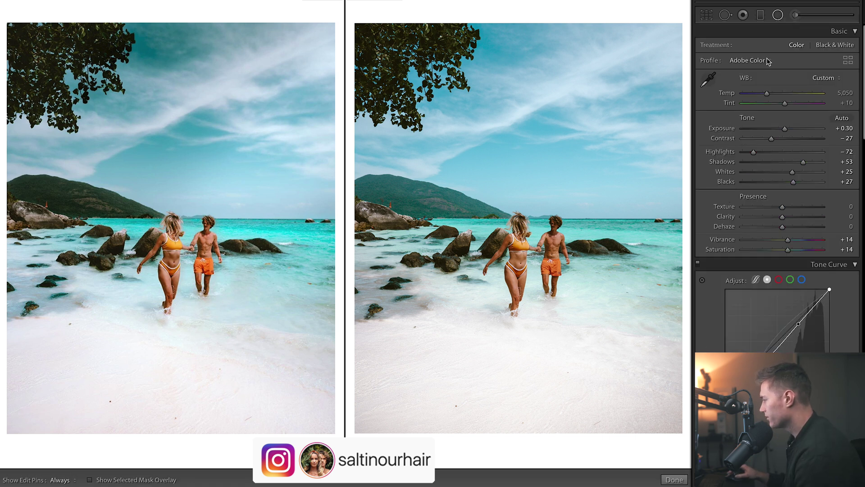
pyautogui.click(533, 263)
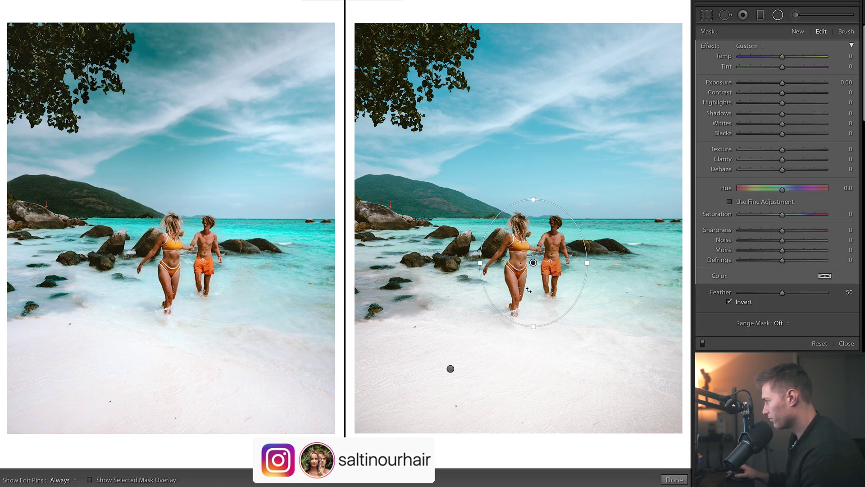
pyautogui.click(791, 92)
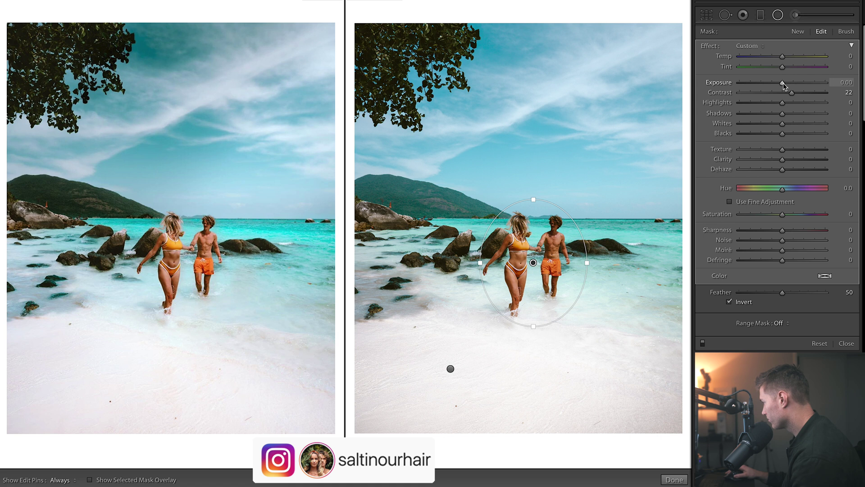
pyautogui.moveTo(783, 83); pyautogui.dragTo(785, 83)
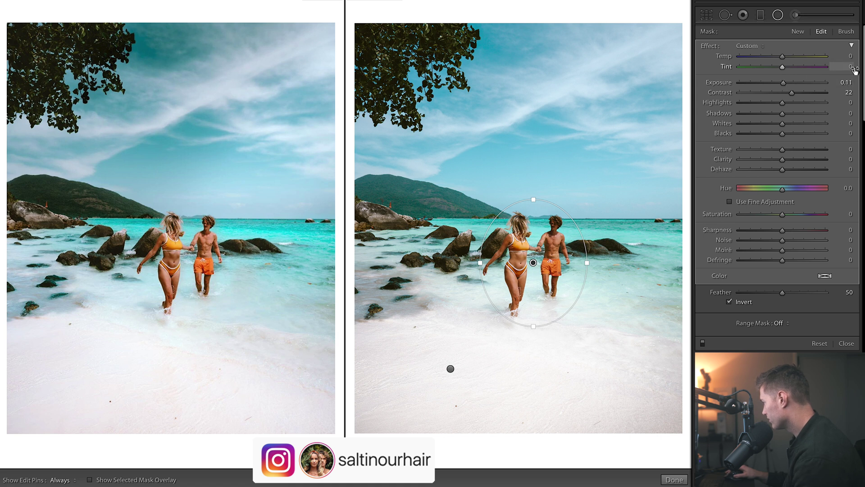
pyautogui.press('o')
pyautogui.press('o')
pyautogui.press('o')
pyautogui.press('o')
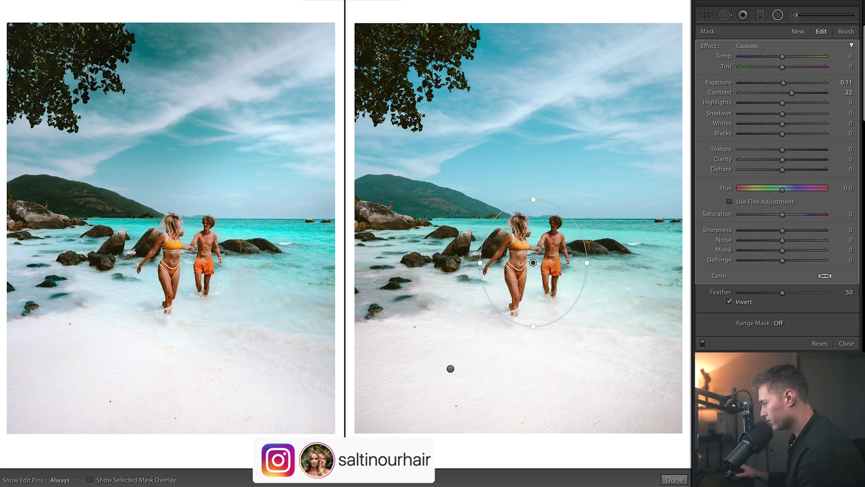
pyautogui.click(675, 479)
pyautogui.click(796, 16)
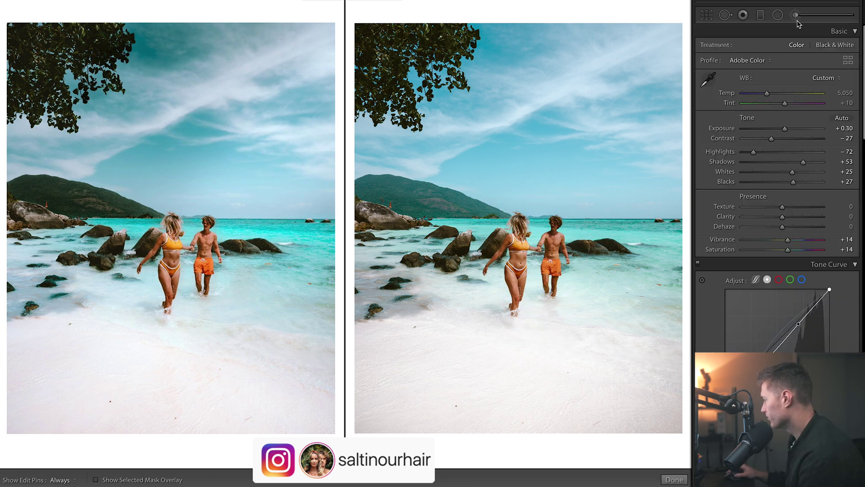
# Set the brushed water-and-sand adjustment to Temp -20 and Saturation +18.
pyautogui.click(668, 341)
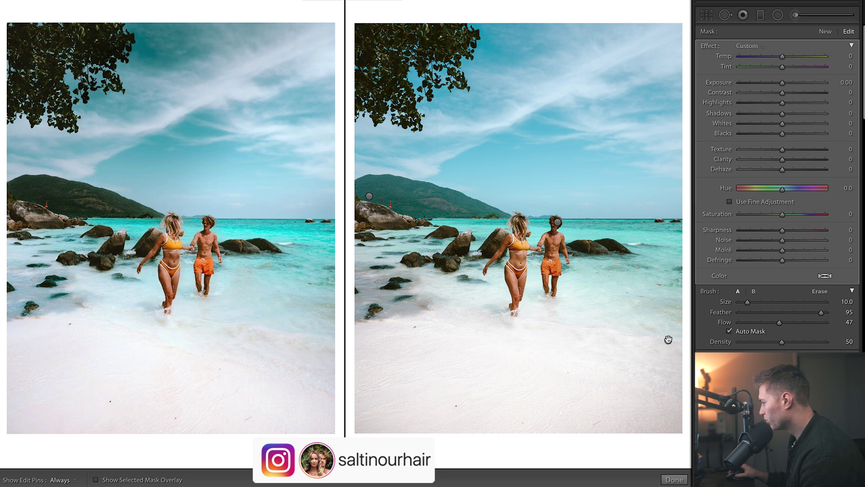
pyautogui.moveTo(668, 341)
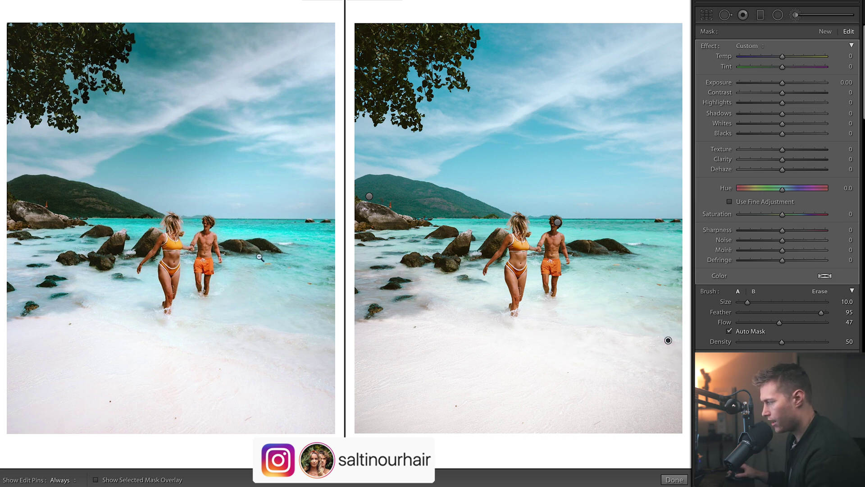
pyautogui.moveTo(782, 57)
pyautogui.mouseDown()
pyautogui.moveTo(739, 66)
pyautogui.moveTo(797, 59)
pyautogui.moveTo(777, 61)
pyautogui.mouseUp()
pyautogui.doubleClick(780, 64)
pyautogui.press('o')
pyautogui.press('o')
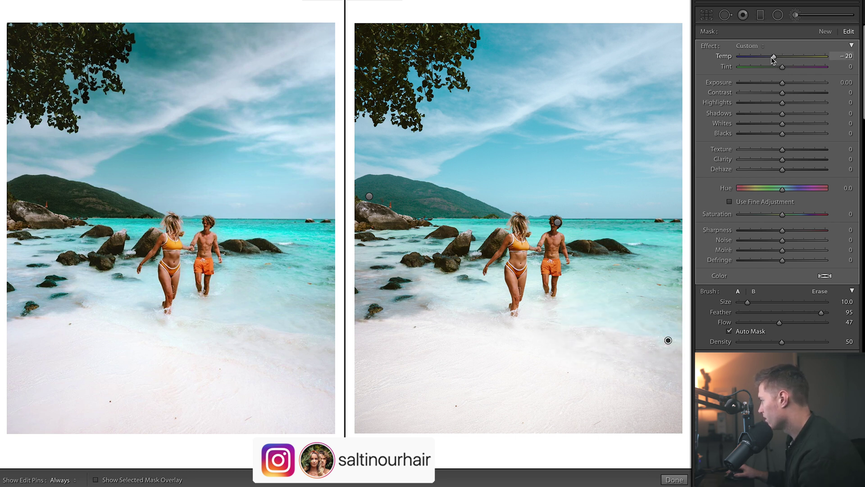
pyautogui.moveTo(782, 214); pyautogui.dragTo(790, 216)
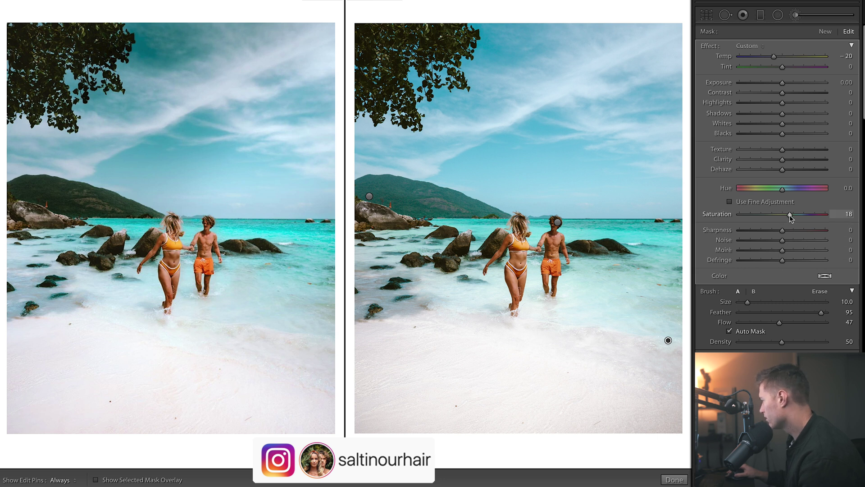
pyautogui.click(796, 15)
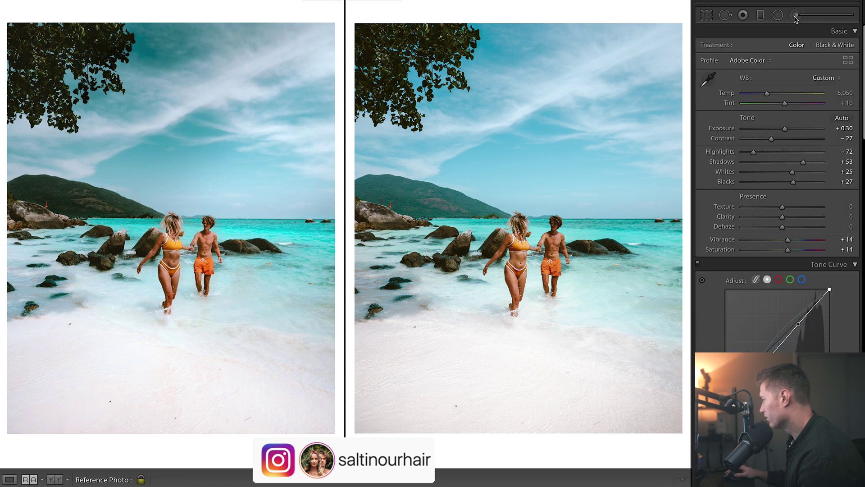
# Check the brush mask on the man's head, then select the brush adjustment on the distant hill.
pyautogui.click(795, 15)
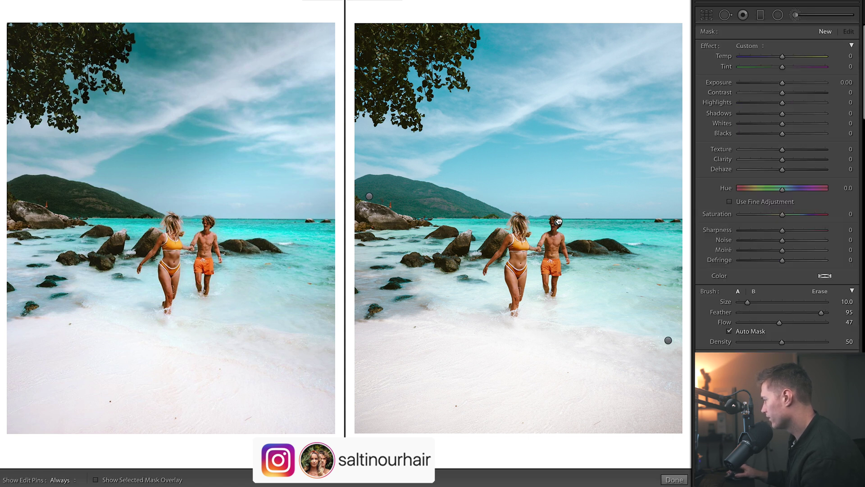
pyautogui.click(558, 221)
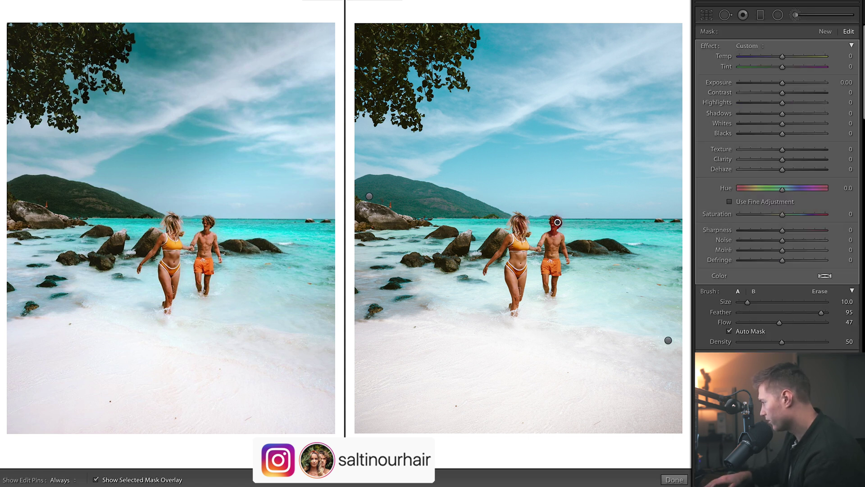
pyautogui.press('o')
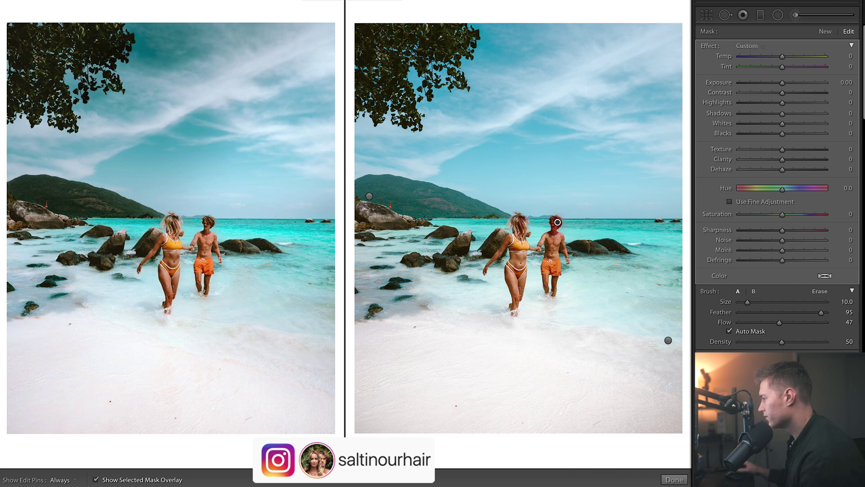
pyautogui.press('o')
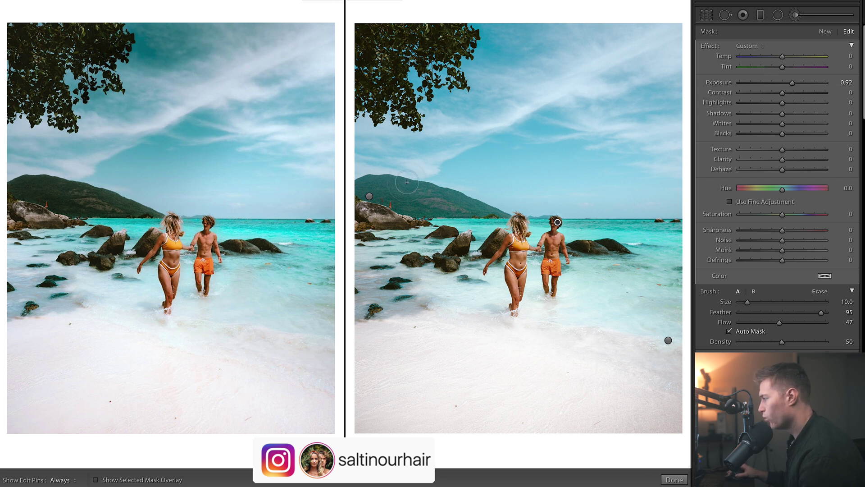
pyautogui.click(369, 197)
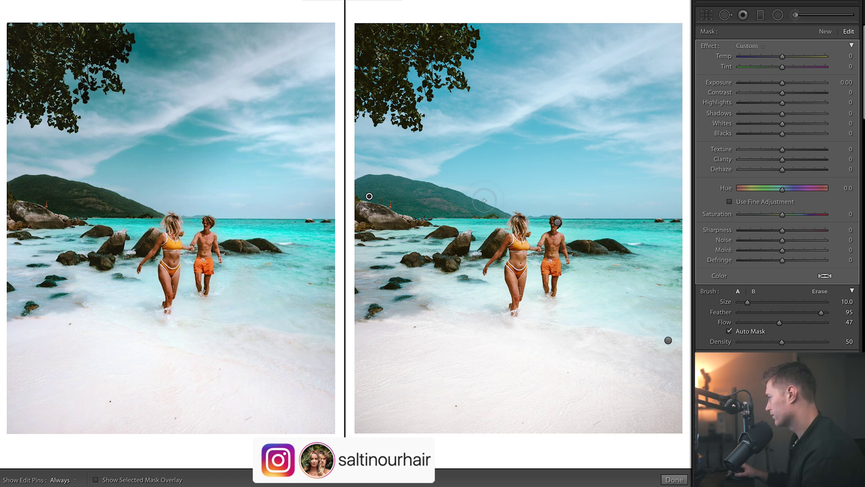
# Give the hill brush Temp +20, Exposure -0.11, Dehaze 77 and Saturation -12.
pyautogui.scroll(-1, 777, 187)
pyautogui.scroll(1, 777, 187)
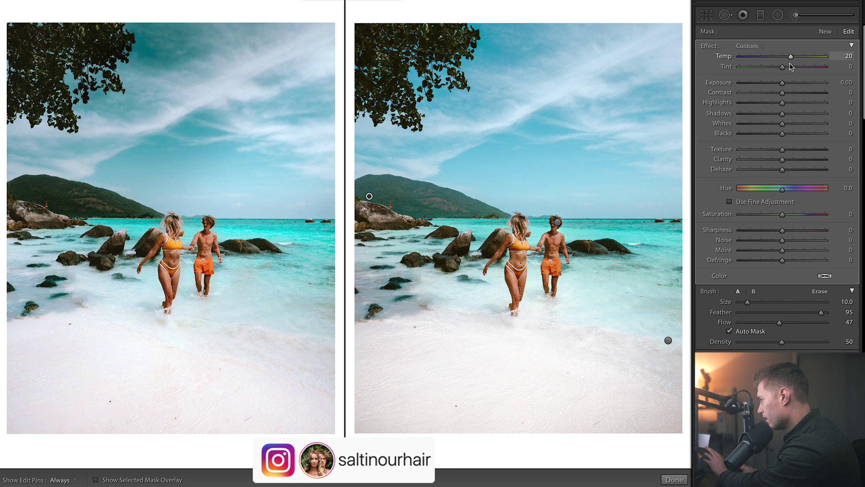
pyautogui.moveTo(782, 82); pyautogui.dragTo(782, 88)
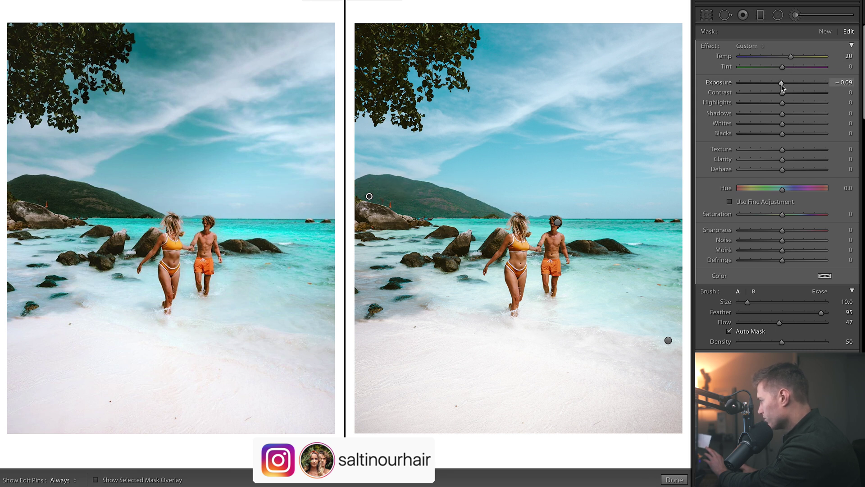
pyautogui.click(805, 170)
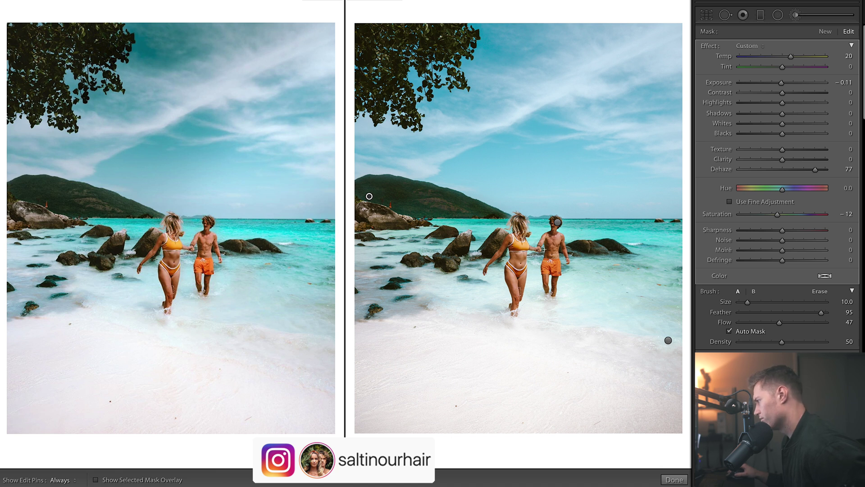
# Toggle the edit pins and red mask overlay to check the hill brush, then close it.
pyautogui.scroll(-4, 464, 224)
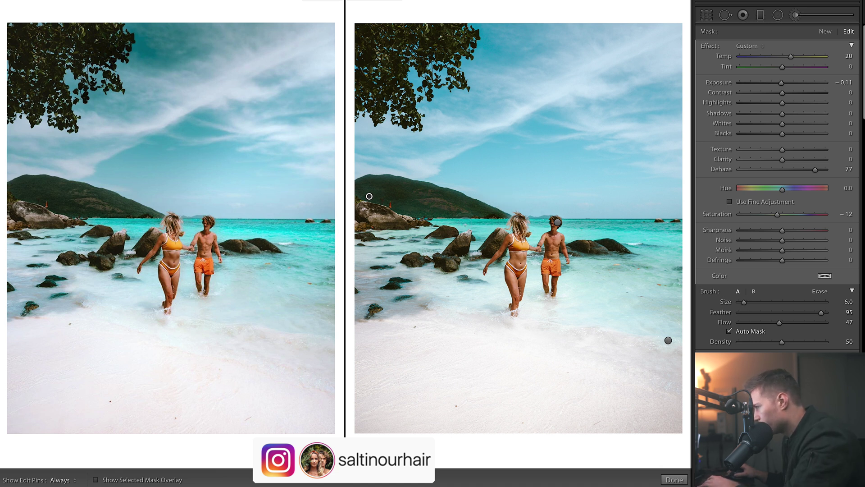
pyautogui.press('h')
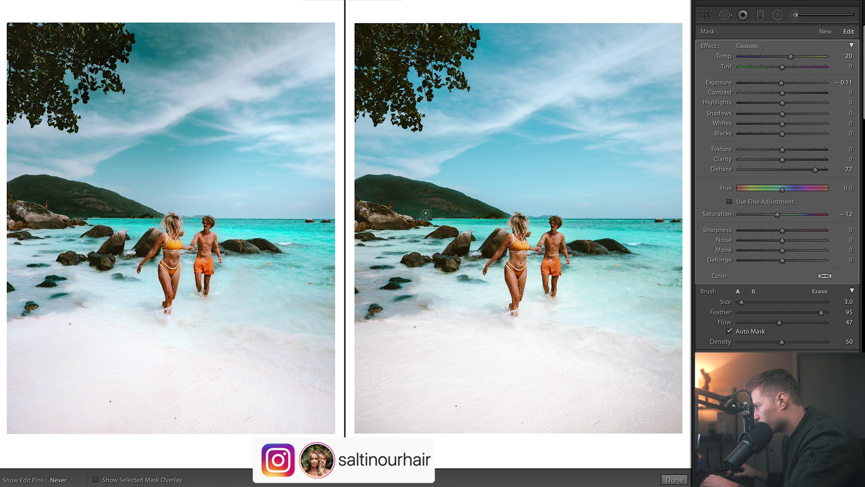
pyautogui.press('h')
pyautogui.press('o')
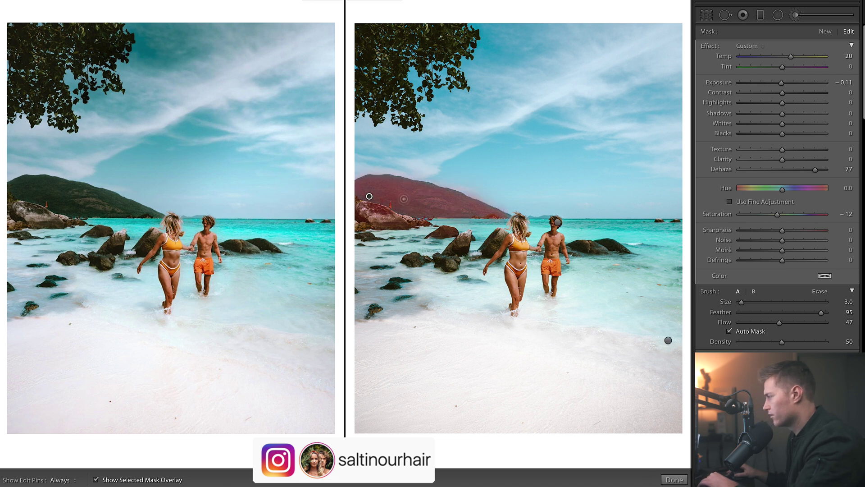
pyautogui.press('o')
pyautogui.press('o')
pyautogui.press('o')
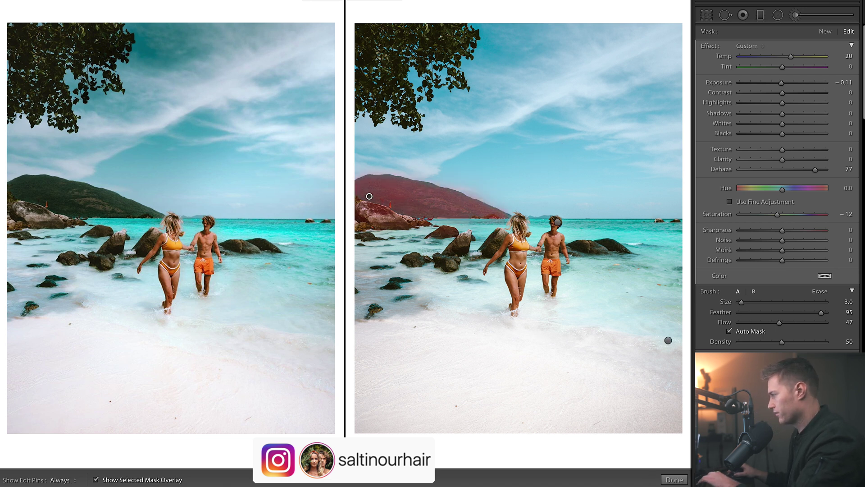
pyautogui.press('k')
pyautogui.scroll(-15, 777, 232)
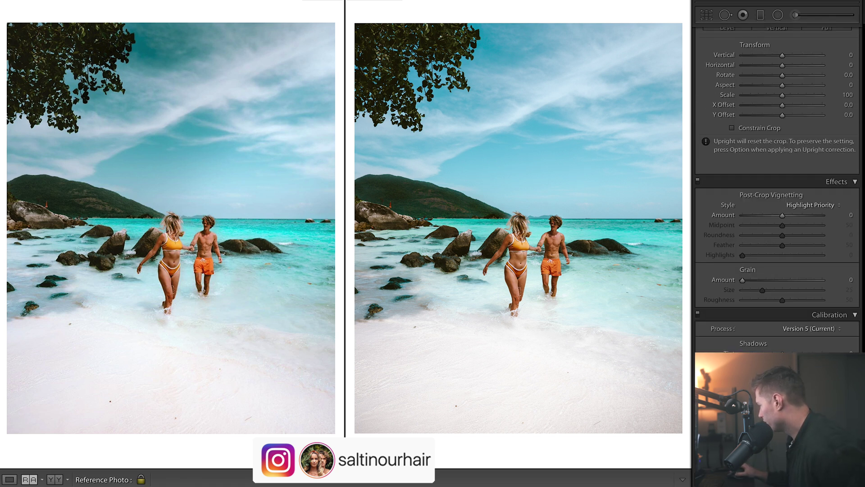
pyautogui.scroll(12, 850, 221)
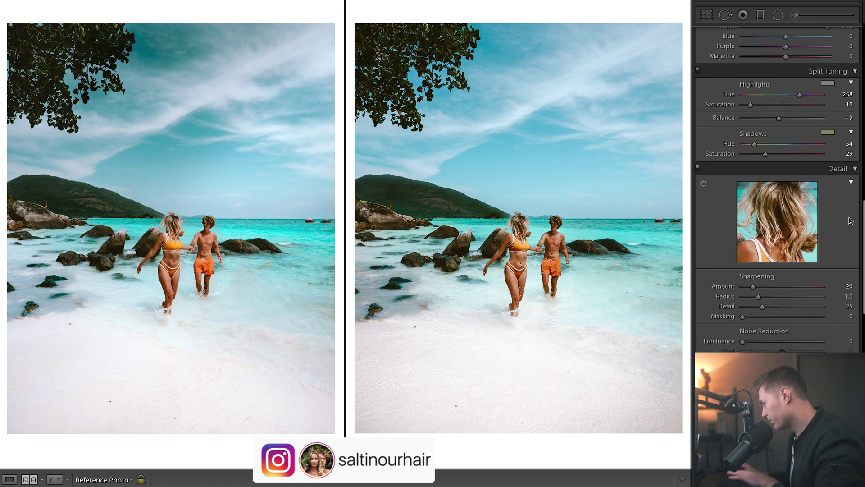
pyautogui.scroll(6, 850, 221)
pyautogui.scroll(-15, 851, 221)
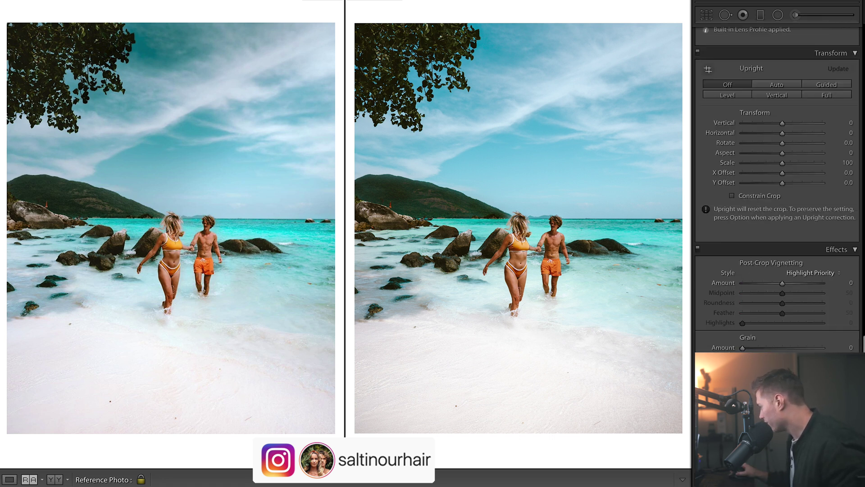
pyautogui.scroll(12, 806, 256)
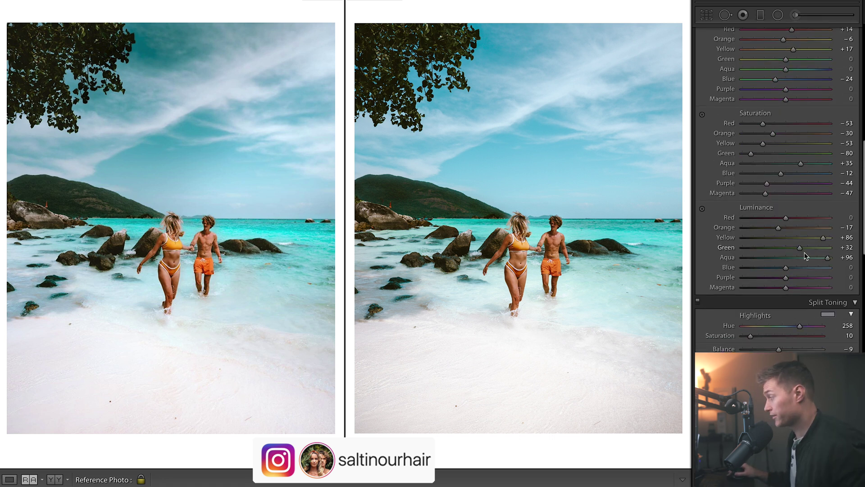
pyautogui.click(698, 305)
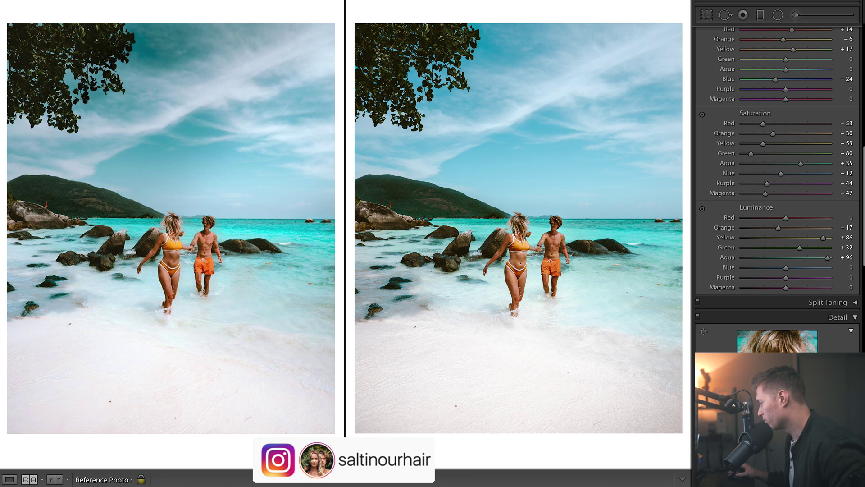
pyautogui.hotkey('ctrl', 'shift', 'r')
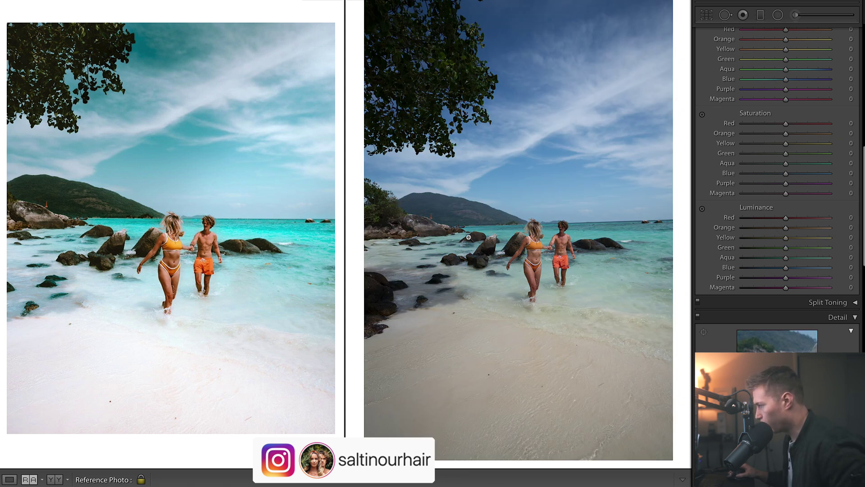
pyautogui.hotkey('ctrl', 'z')
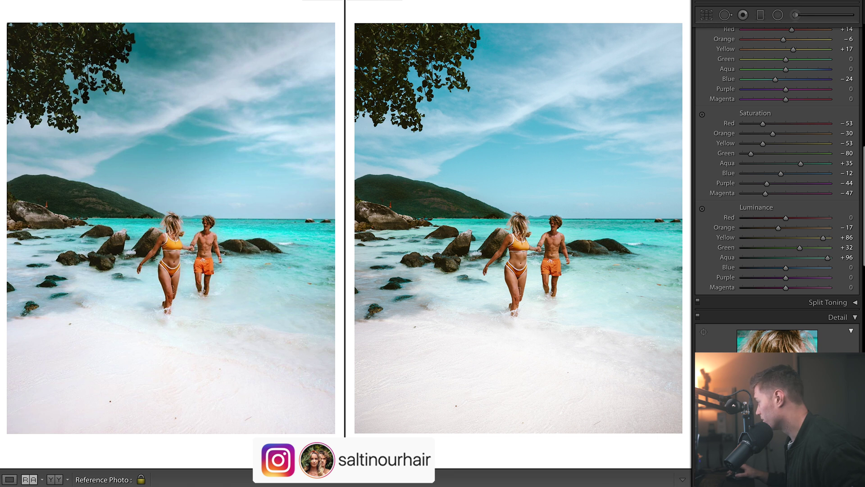
# Raise the tone curve's shadow point, trial Shadows +32 and undo, then reset to compare.
pyautogui.moveTo(862, 167); pyautogui.dragTo(722, 89)
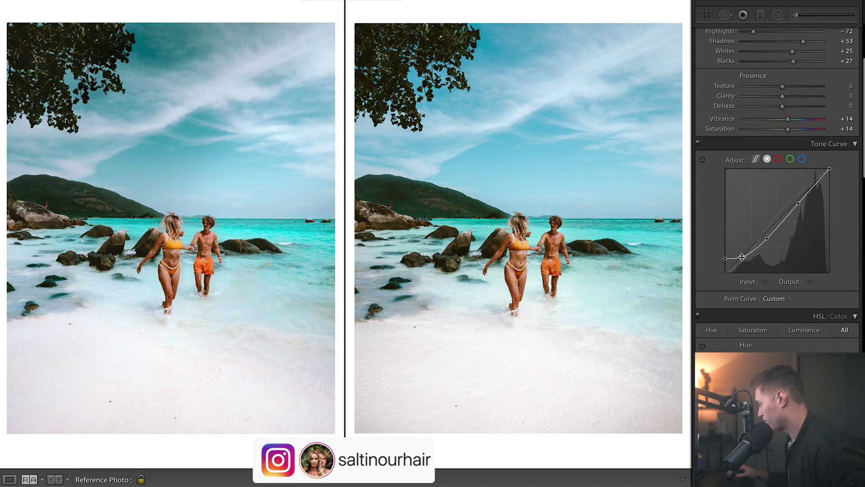
pyautogui.moveTo(742, 257); pyautogui.dragTo(749, 255)
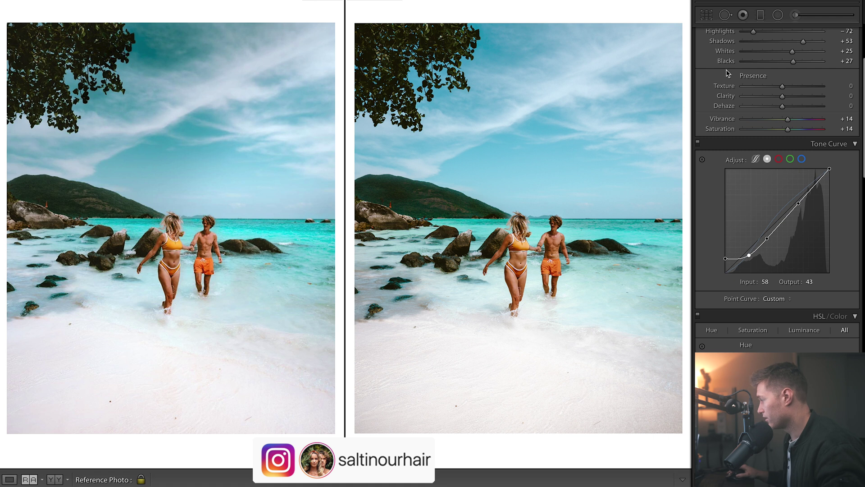
pyautogui.moveTo(803, 41); pyautogui.dragTo(795, 41)
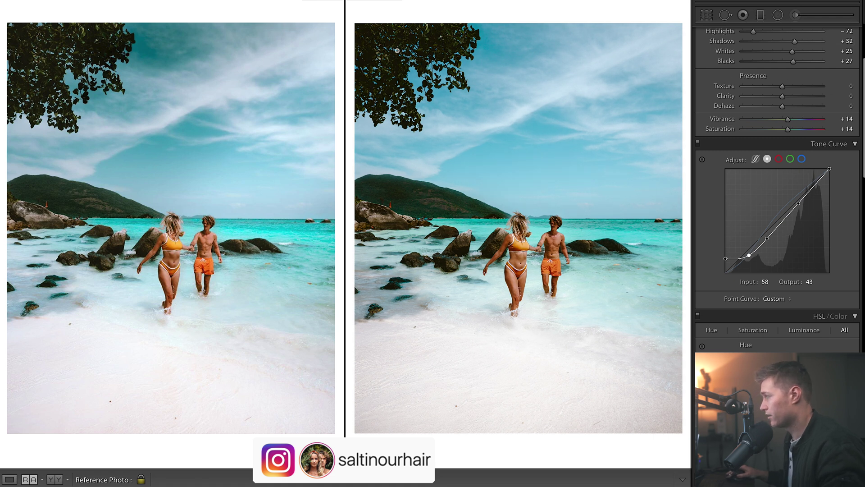
pyautogui.hotkey('ctrl', 'z')
pyautogui.hotkey('ctrl', 'z')
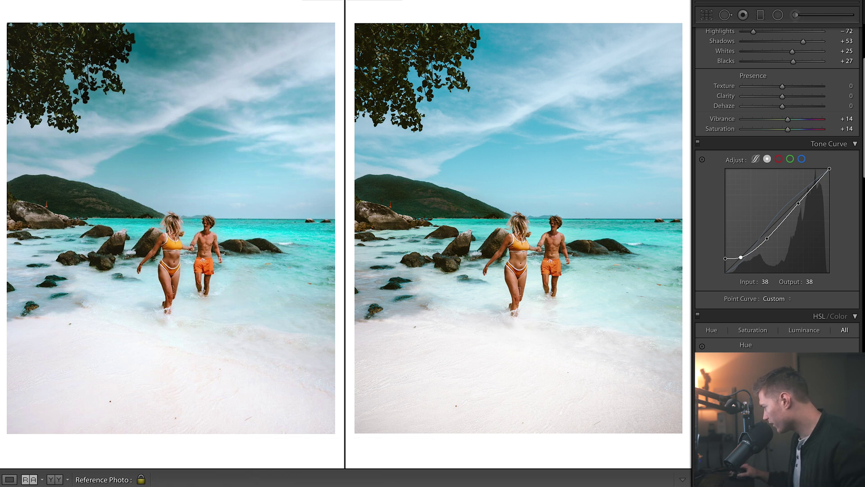
pyautogui.hotkey('ctrl', 'shift', 'r')
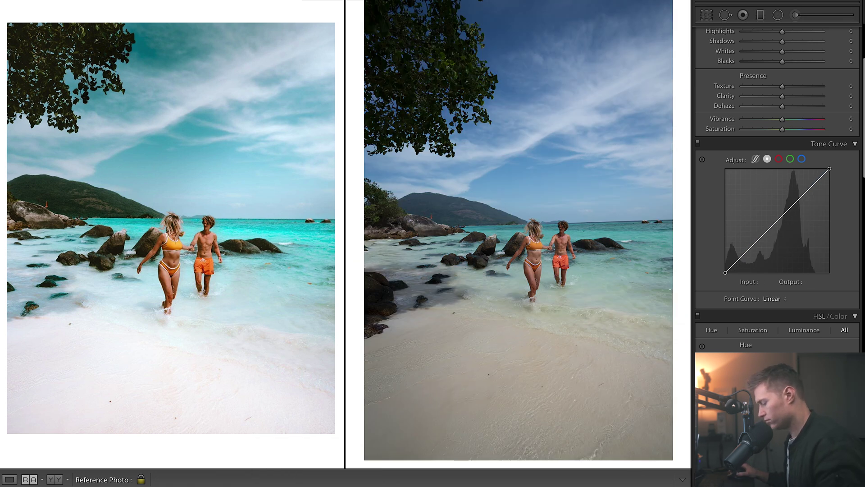
# Restore the photo's edits, then open the free training page and enter an email address.
pyautogui.hotkey('ctrl', 'z')
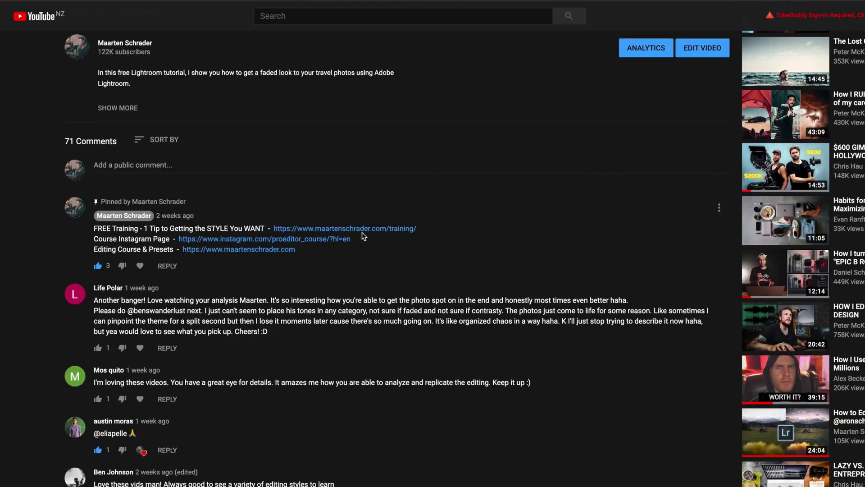
pyautogui.click(363, 232)
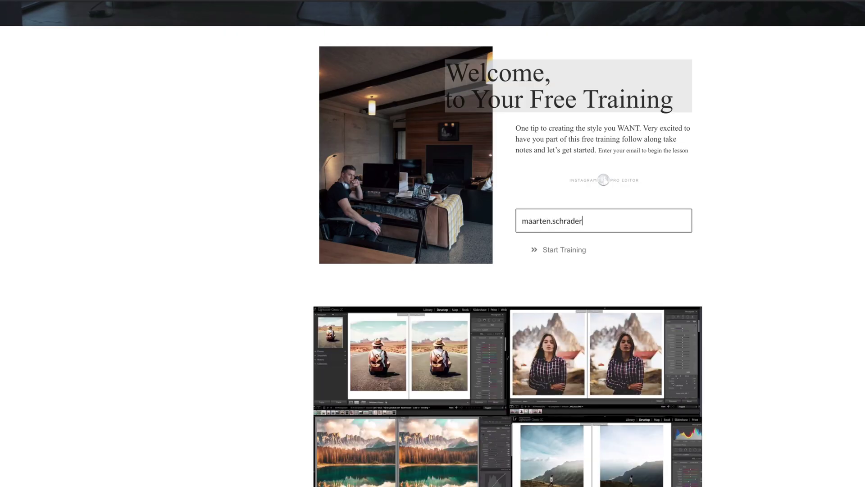
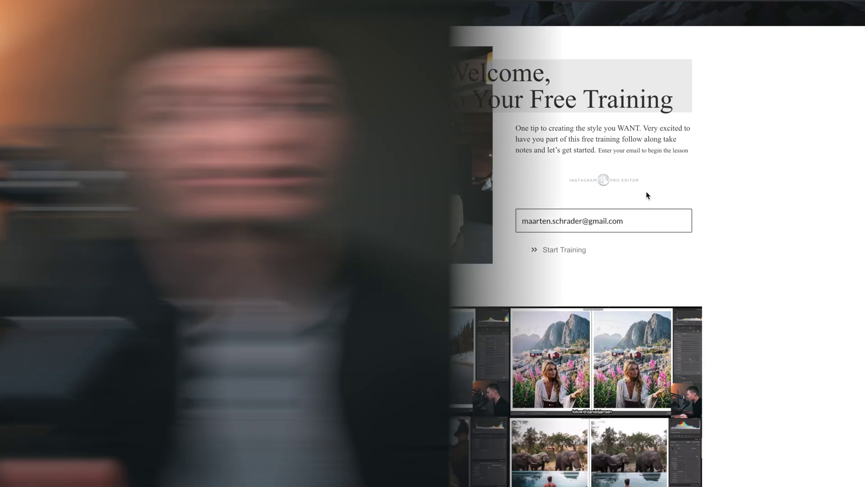